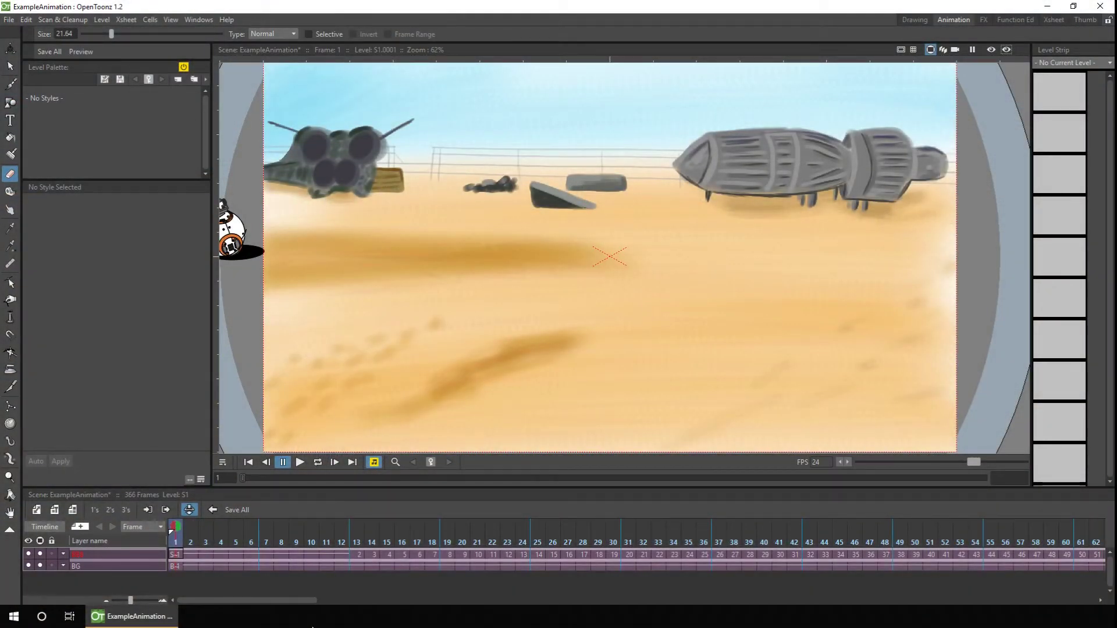
Set the current frame to 13 on the BG layer, where BB-8 starts rolling in.
{"action": "left_click", "coordinate": [355, 566]}
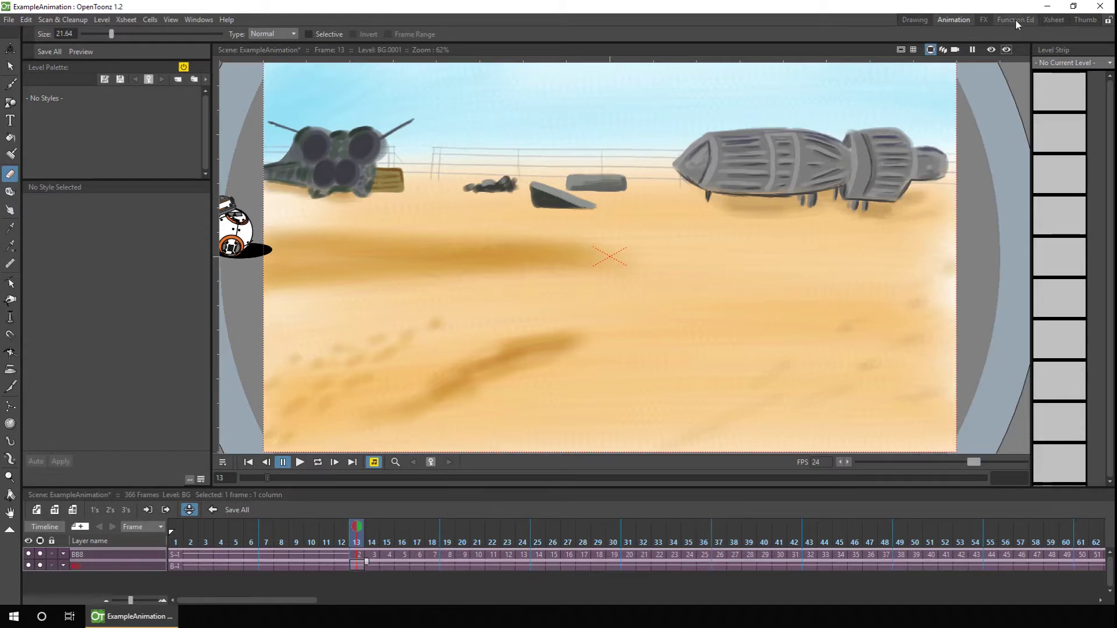
Open the FX room, then the Function Editor, and show Blur01's Value channel keys.
{"action": "left_click", "coordinate": [984, 19]}
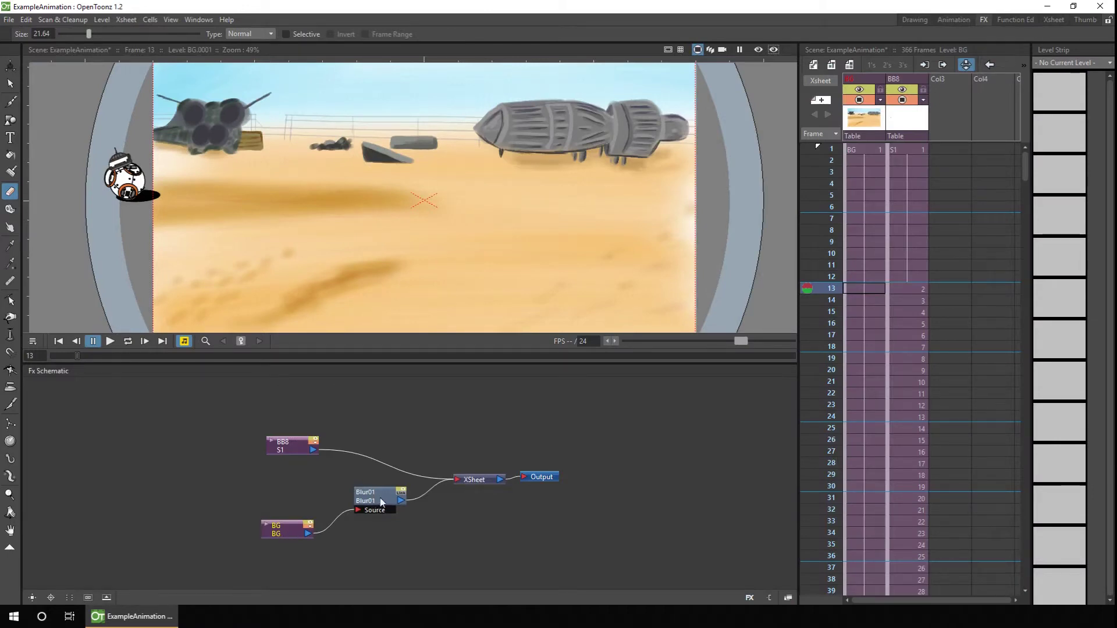
{"action": "left_click", "coordinate": [1014, 20]}
{"action": "left_click", "coordinate": [1014, 266]}
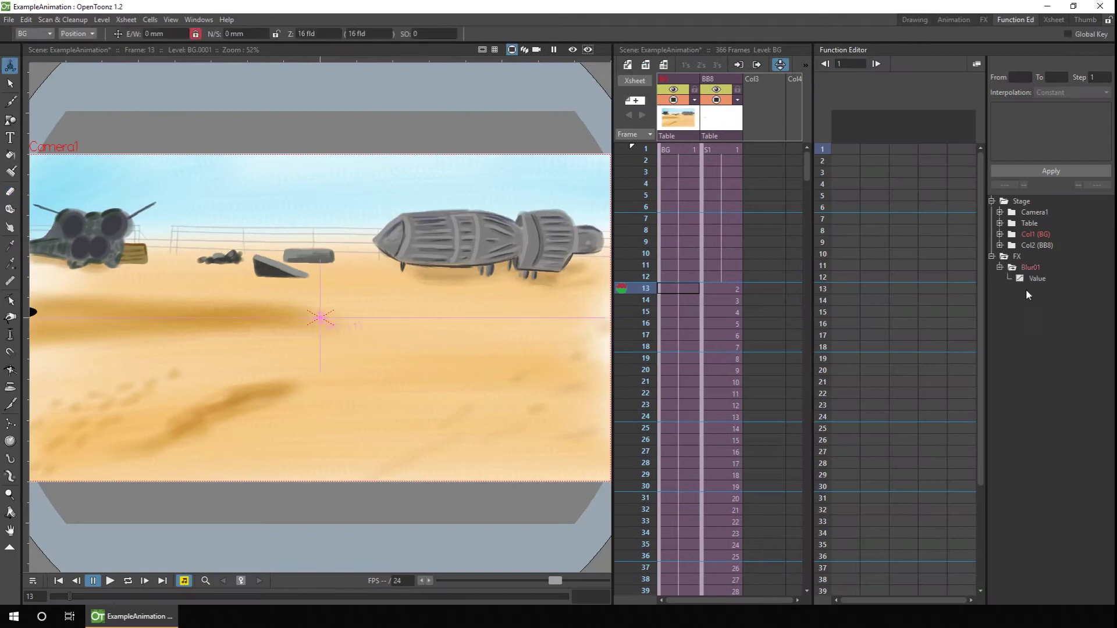
{"action": "left_click", "coordinate": [1020, 279]}
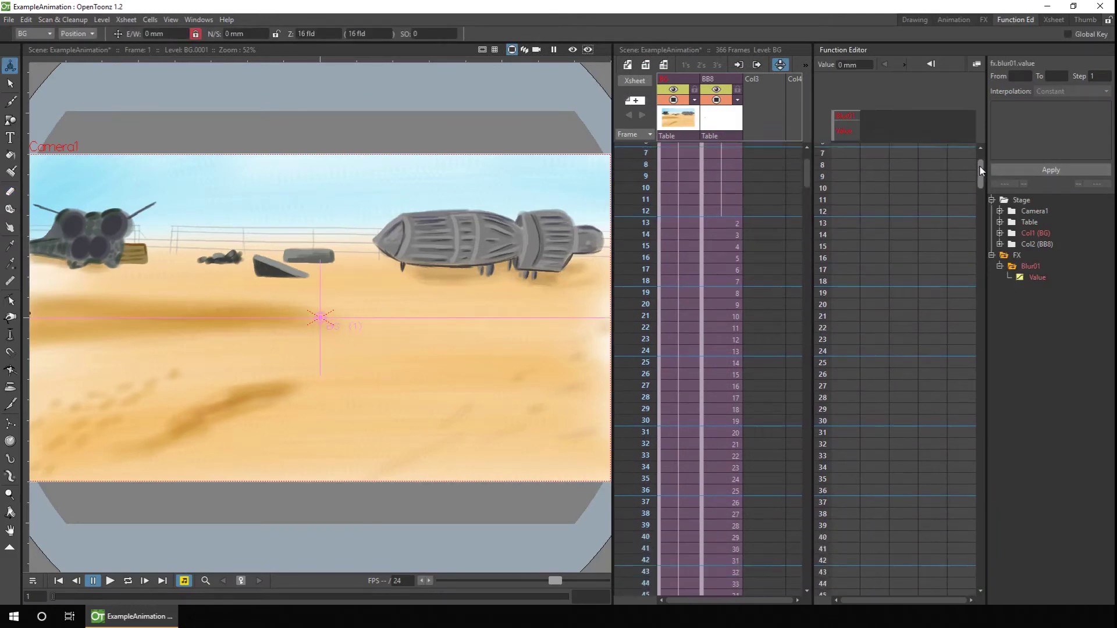
Inspect the Blur01 segment where the value rises from 0 to 3 over frames 67–120.
{"action": "left_click_drag", "start_coordinate": [981, 172], "coordinate": [982, 227]}
{"action": "left_click", "coordinate": [823, 173]}
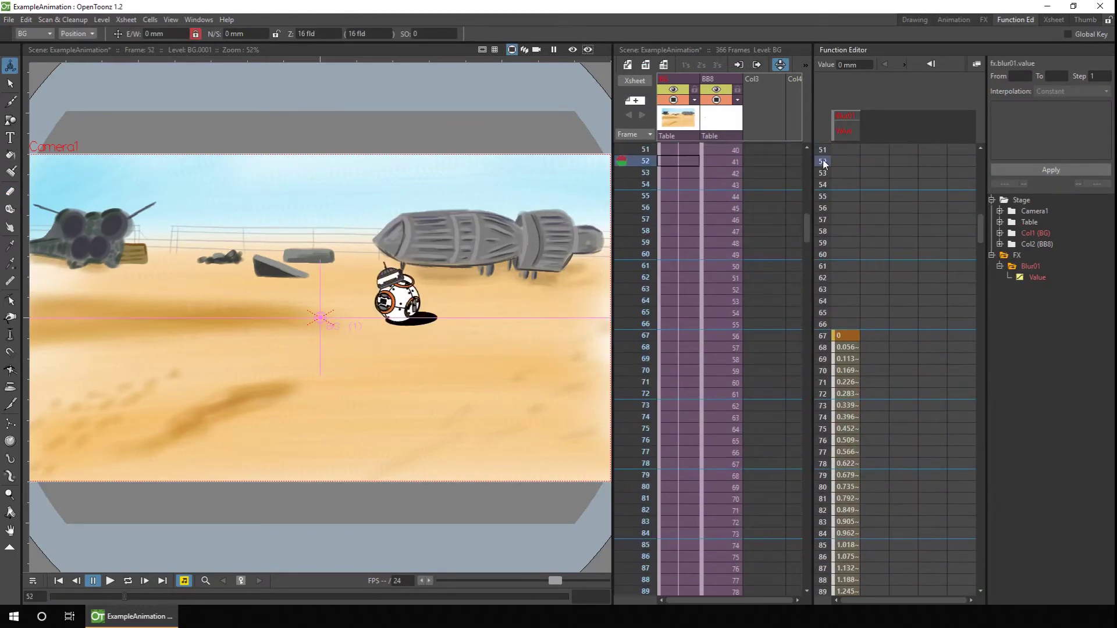
{"action": "left_click_drag", "start_coordinate": [822, 175], "coordinate": [823, 335]}
{"action": "left_click", "coordinate": [846, 337]}
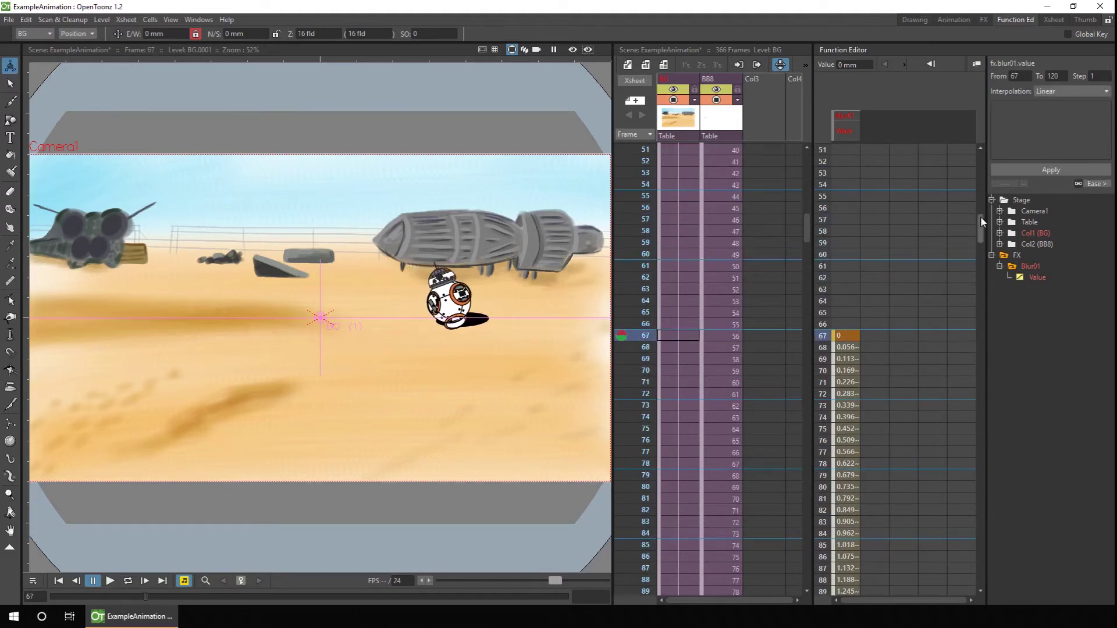
{"action": "left_click_drag", "start_coordinate": [981, 218], "coordinate": [978, 292]}
{"action": "left_click_drag", "start_coordinate": [823, 159], "coordinate": [822, 297]}
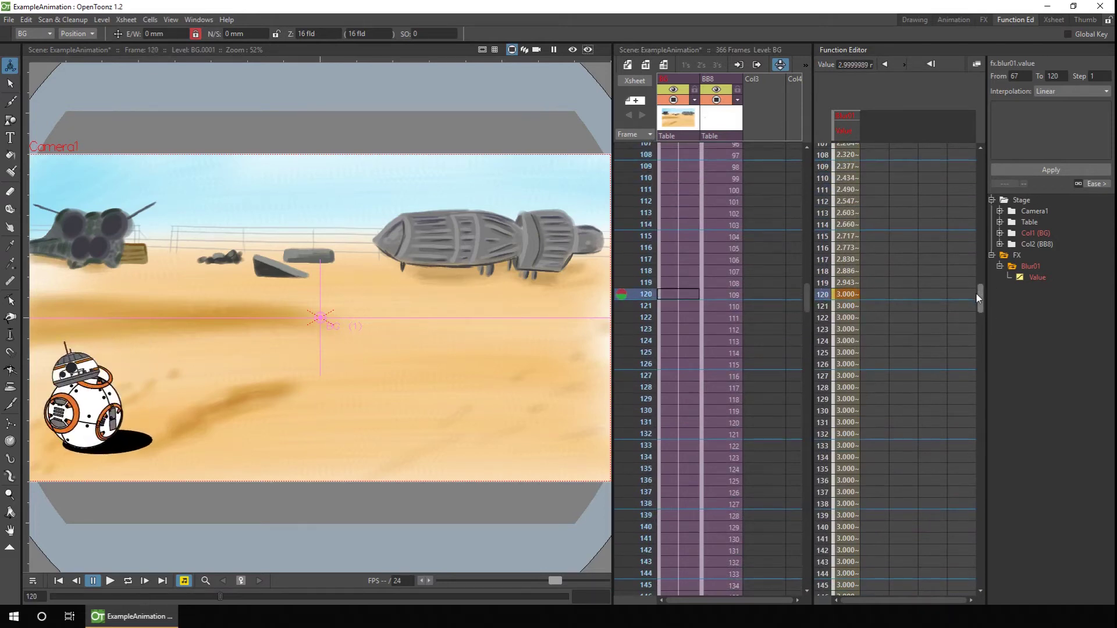
{"action": "left_click_drag", "start_coordinate": [976, 294], "coordinate": [975, 456]}
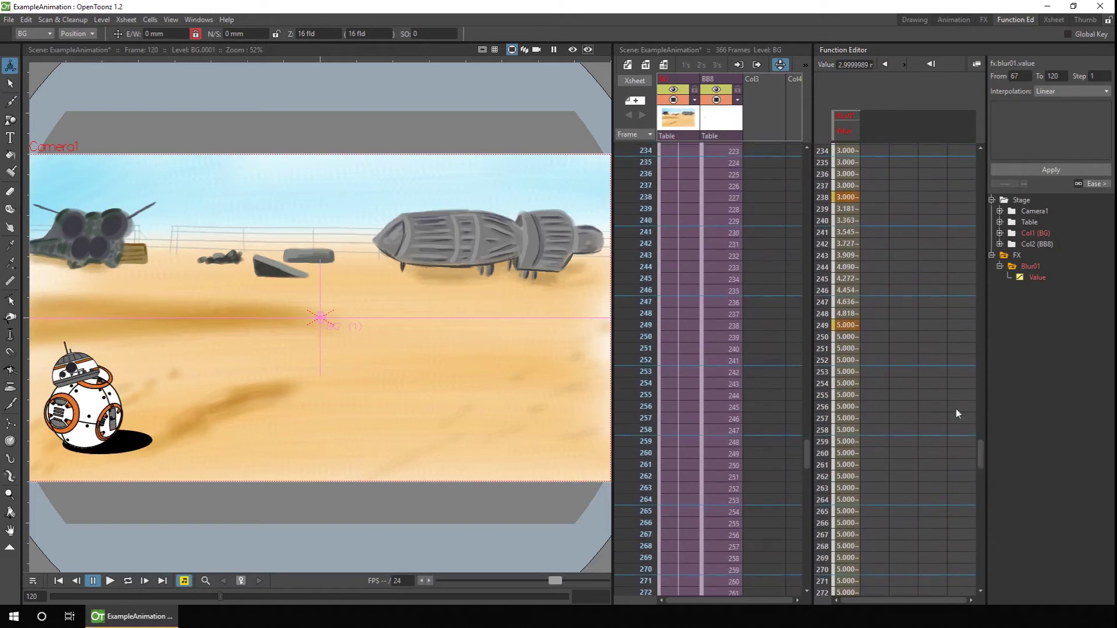
Check the eased 238–249 segment reaching 5, then the return to 3 at frame 298.
{"action": "left_click", "coordinate": [826, 197]}
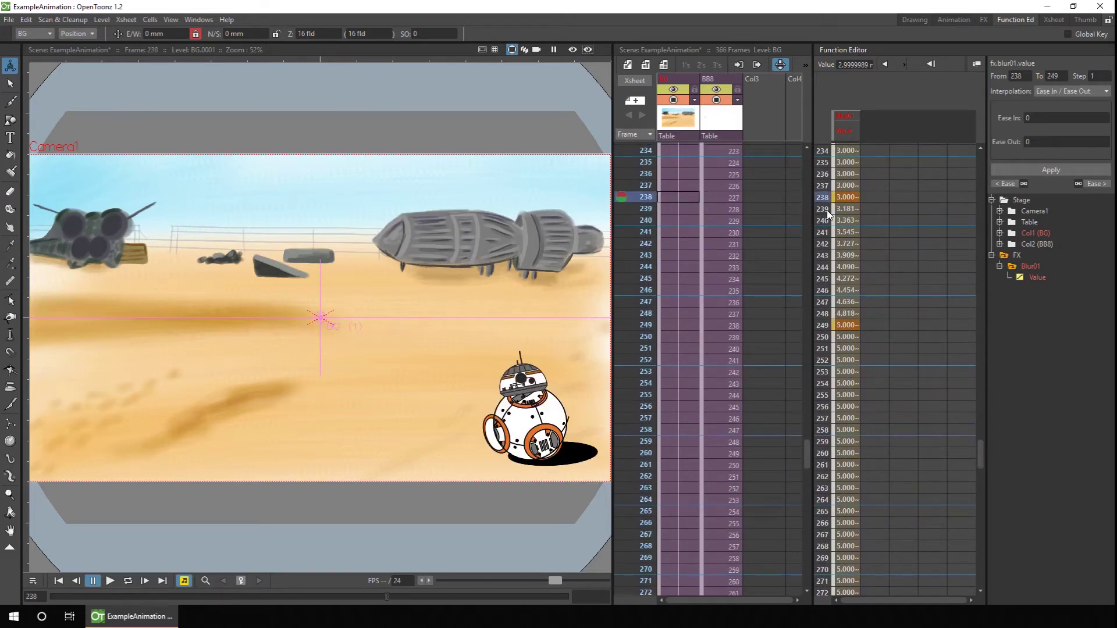
{"action": "key", "text": "e"}
{"action": "left_click", "coordinate": [820, 269]}
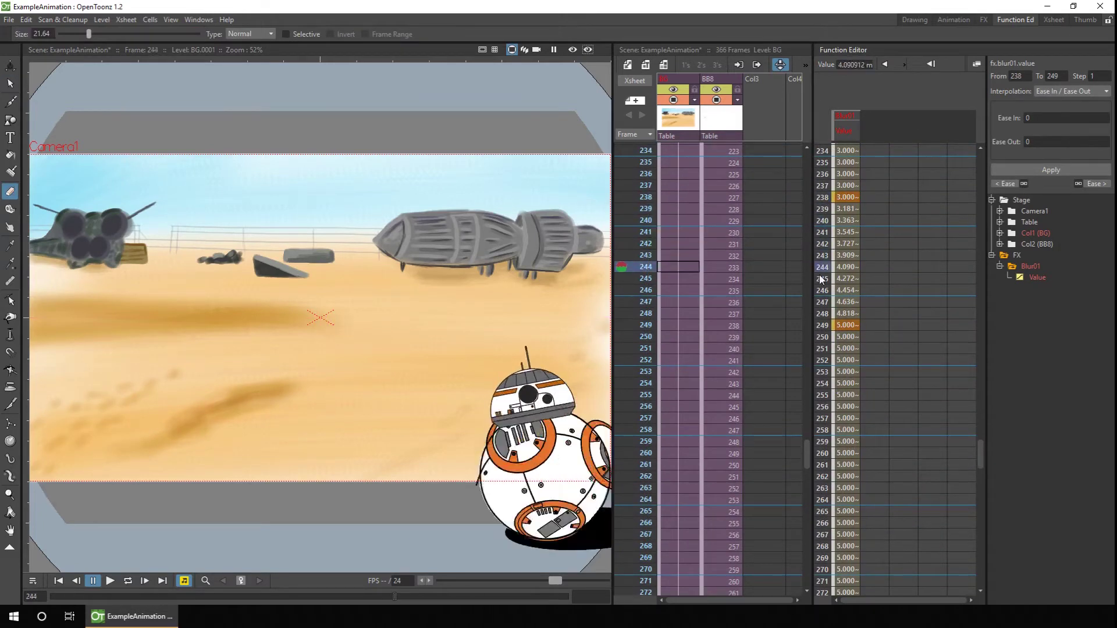
{"action": "left_click_drag", "start_coordinate": [821, 279], "coordinate": [823, 325]}
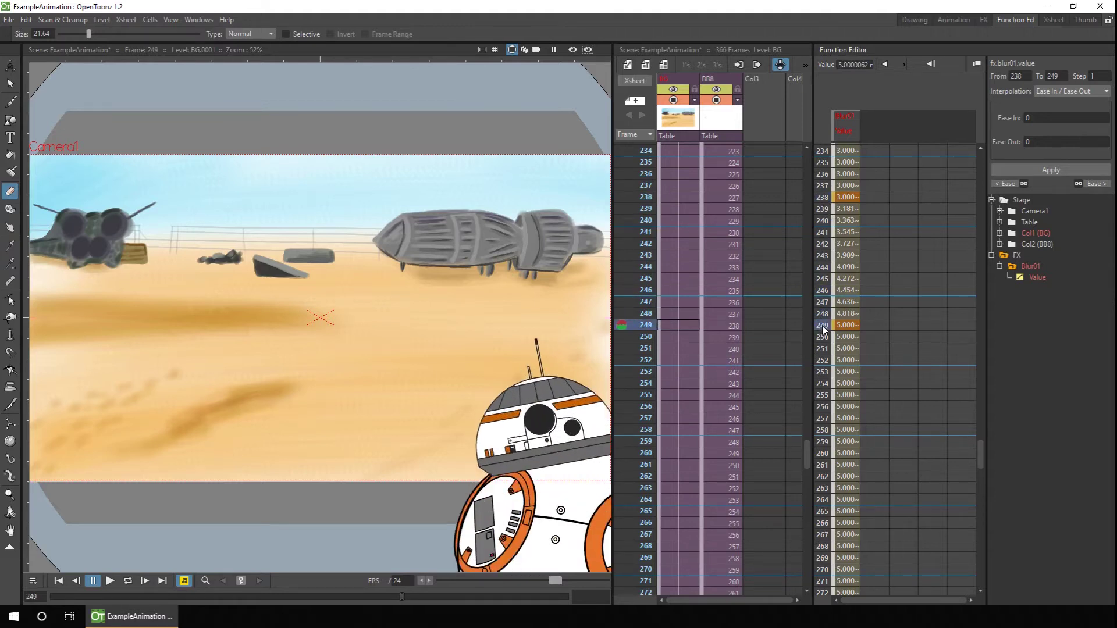
{"action": "left_click_drag", "start_coordinate": [980, 447], "coordinate": [983, 498]}
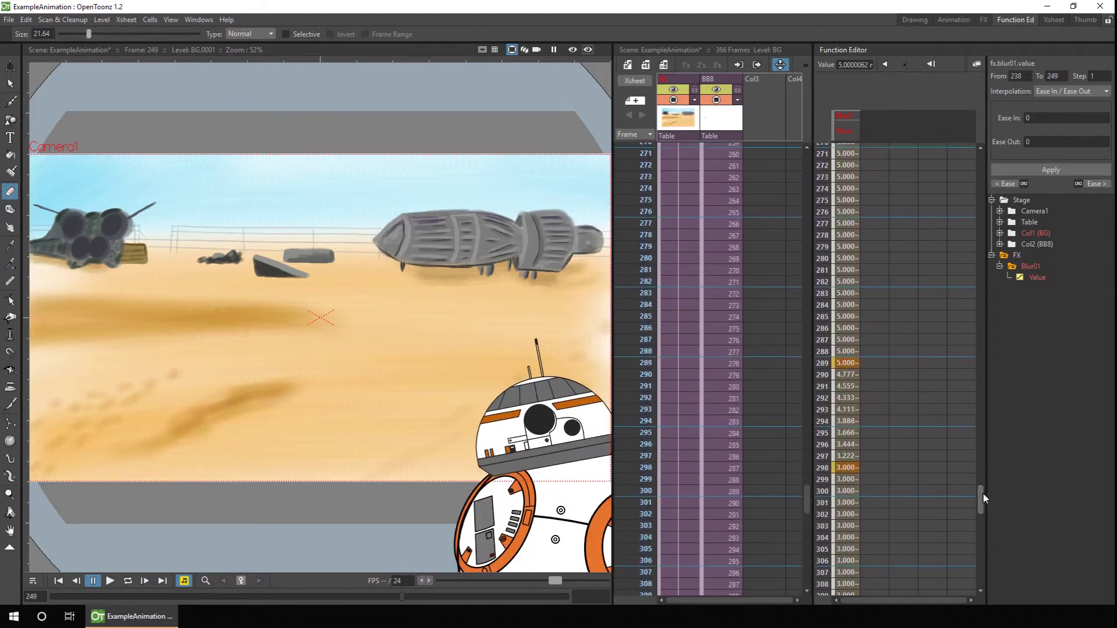
{"action": "left_click_drag", "start_coordinate": [822, 362], "coordinate": [829, 465]}
{"action": "left_click_drag", "start_coordinate": [980, 504], "coordinate": [979, 135]}
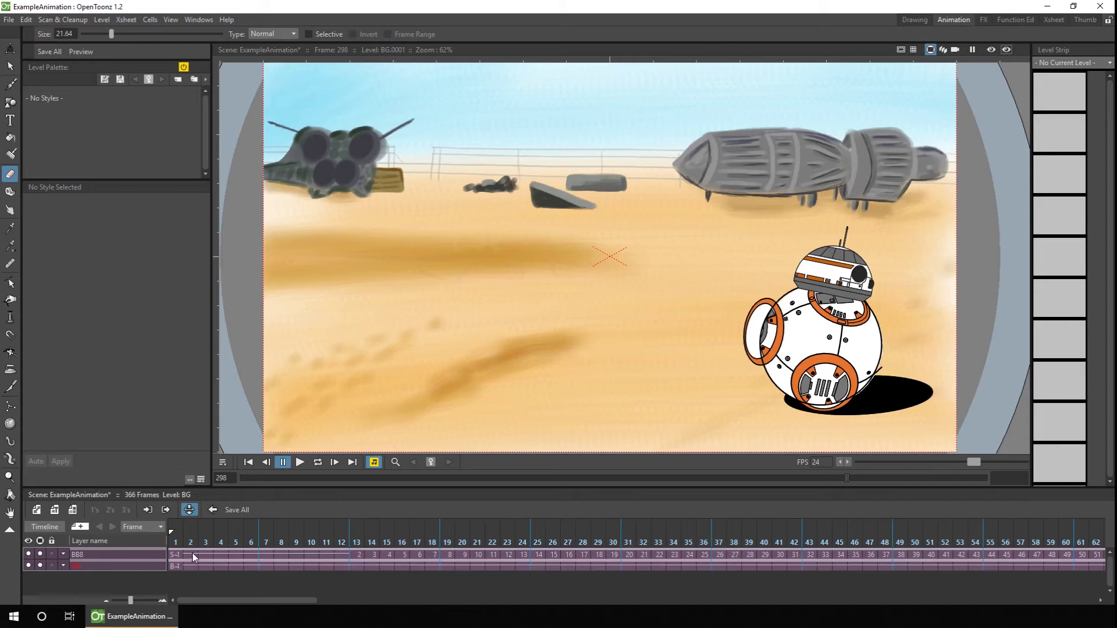
Enter the BB8 sub-xsheet from frame 1 and scrub through BB-8's first frames of motion.
{"action": "left_click", "coordinate": [193, 556]}
{"action": "left_click", "coordinate": [148, 510]}
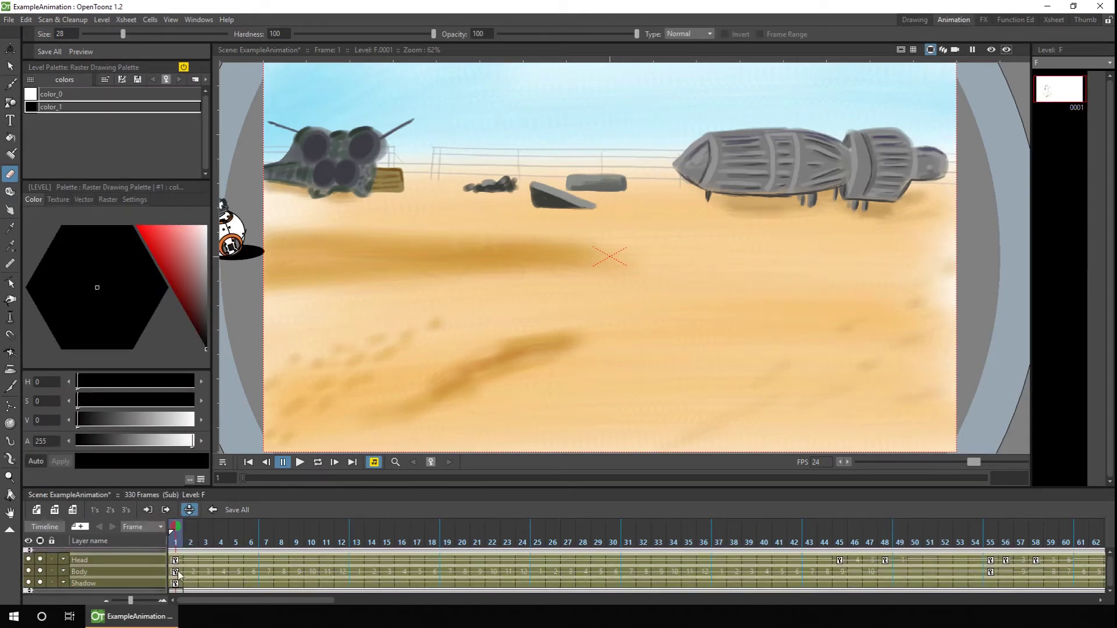
{"action": "mouse_move", "coordinate": [177, 547]}
{"action": "left_mouse_down"}
{"action": "mouse_move", "coordinate": [563, 552]}
{"action": "mouse_move", "coordinate": [555, 545]}
{"action": "mouse_move", "coordinate": [797, 545]}
{"action": "mouse_move", "coordinate": [829, 531]}
{"action": "mouse_move", "coordinate": [1092, 519]}
{"action": "left_mouse_up"}
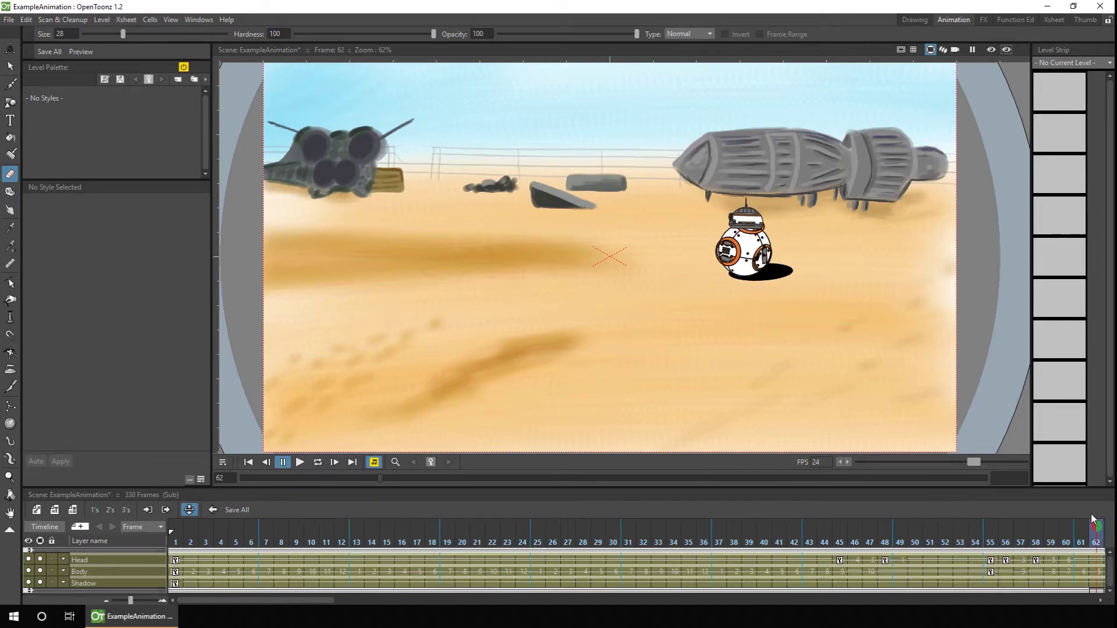
Step through frames 45–47 to watch the head turn, then load the BB8Head drawing at frame 46.
{"action": "left_click", "coordinate": [840, 542]}
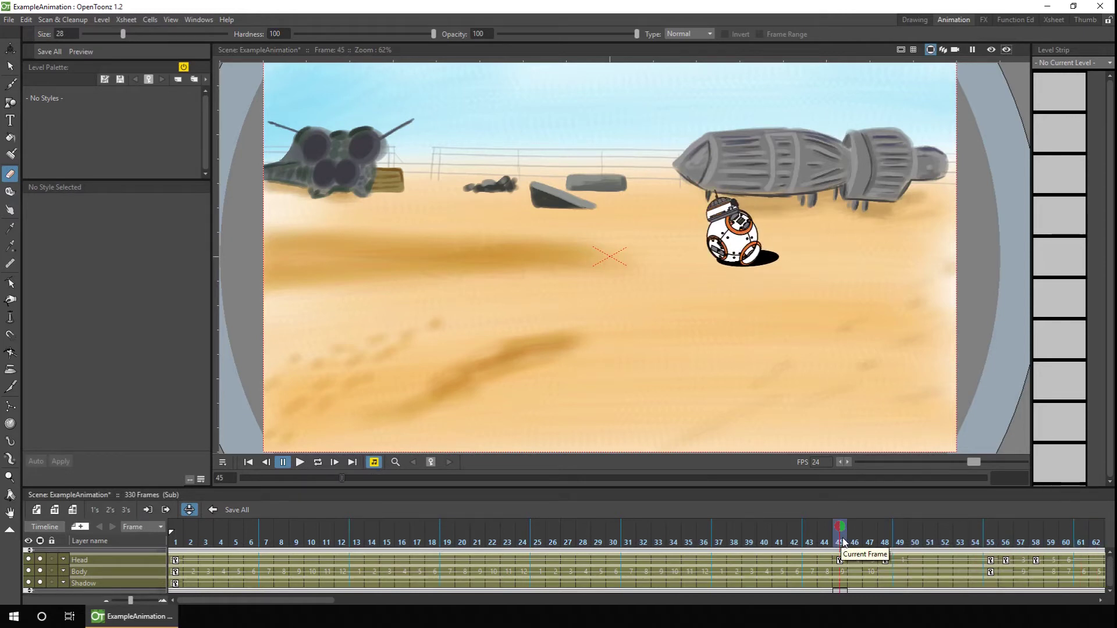
{"action": "left_click_drag", "start_coordinate": [840, 545], "coordinate": [948, 539]}
{"action": "left_click", "coordinate": [860, 558]}
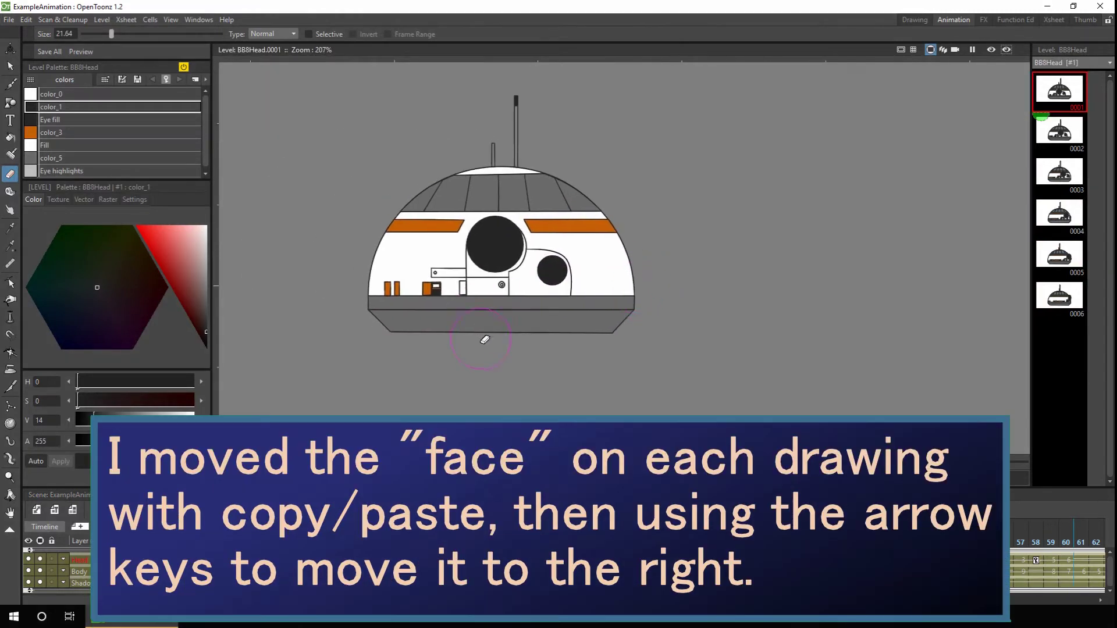
{"action": "left_click", "coordinate": [1059, 131]}
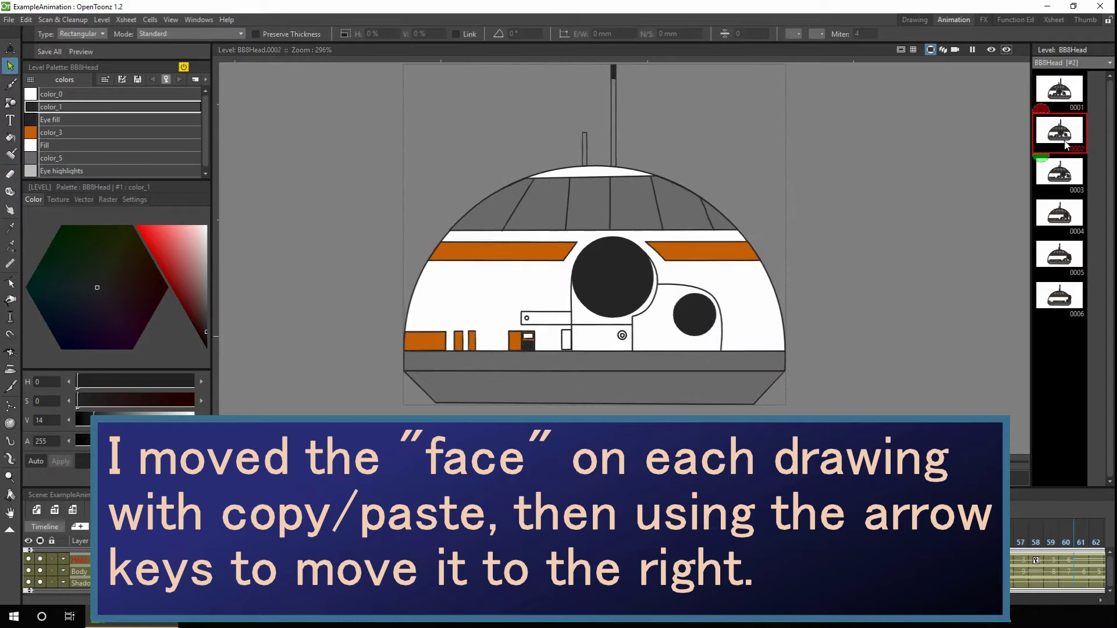
{"action": "left_click", "coordinate": [1060, 172]}
{"action": "left_click", "coordinate": [1059, 214]}
{"action": "left_click", "coordinate": [1059, 255]}
{"action": "left_click", "coordinate": [1062, 299]}
{"action": "left_click", "coordinate": [1060, 255]}
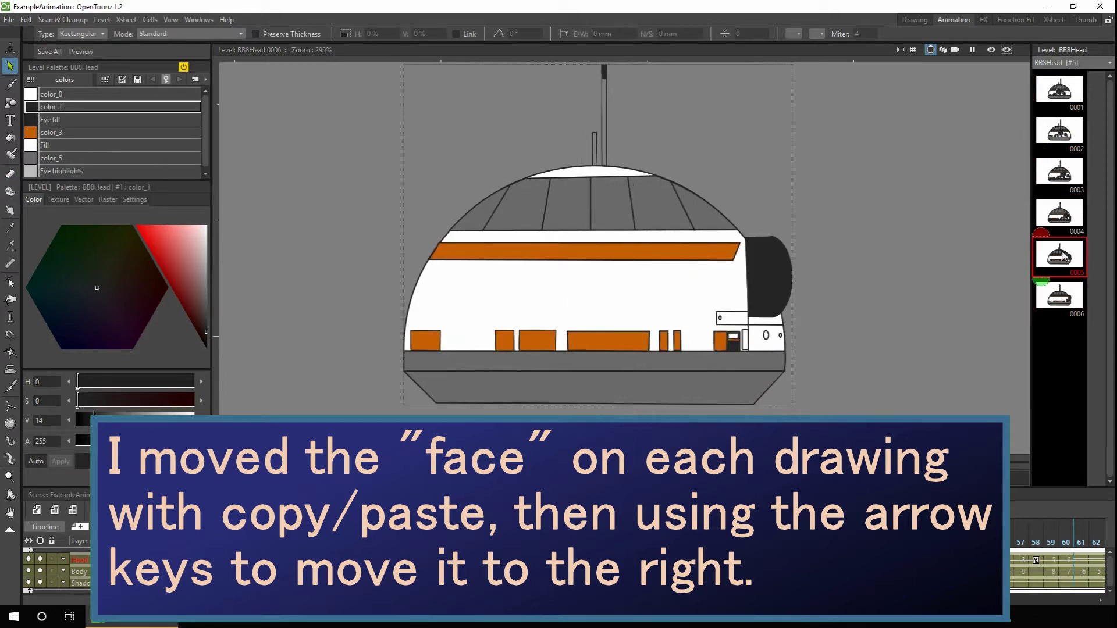
{"action": "left_click", "coordinate": [1059, 214]}
{"action": "left_click", "coordinate": [1059, 172]}
{"action": "left_click", "coordinate": [1060, 131]}
{"action": "left_click", "coordinate": [1059, 90]}
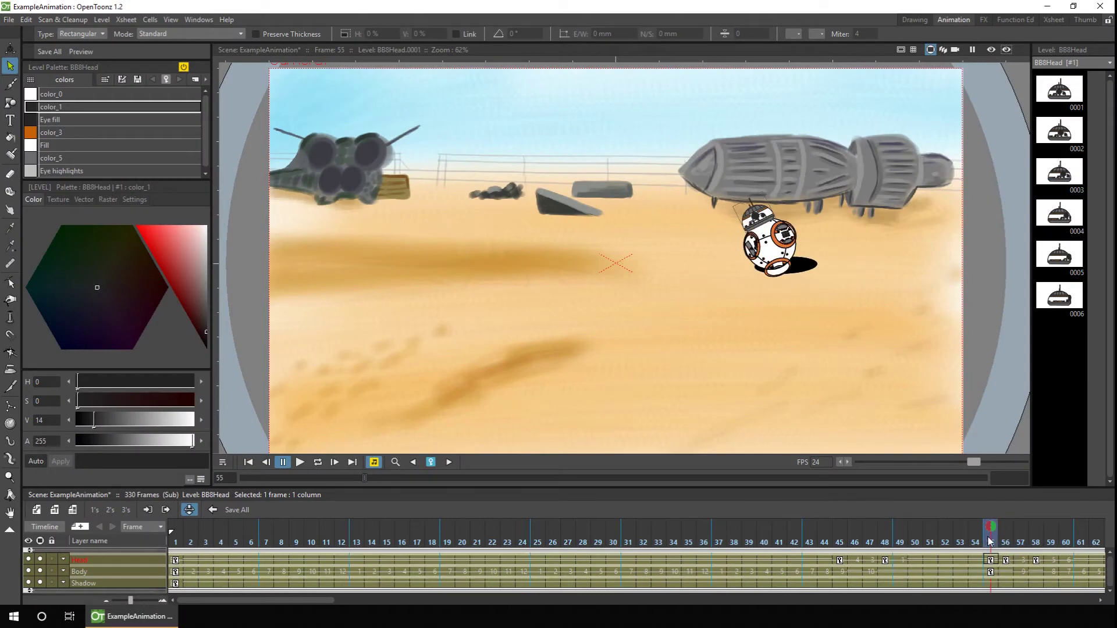
{"action": "mouse_move", "coordinate": [991, 540]}
{"action": "left_mouse_down"}
{"action": "mouse_move", "coordinate": [1086, 538]}
{"action": "mouse_move", "coordinate": [993, 542]}
{"action": "mouse_move", "coordinate": [1080, 523]}
{"action": "left_mouse_up"}
{"action": "left_click_drag", "start_coordinate": [987, 531], "coordinate": [1030, 535]}
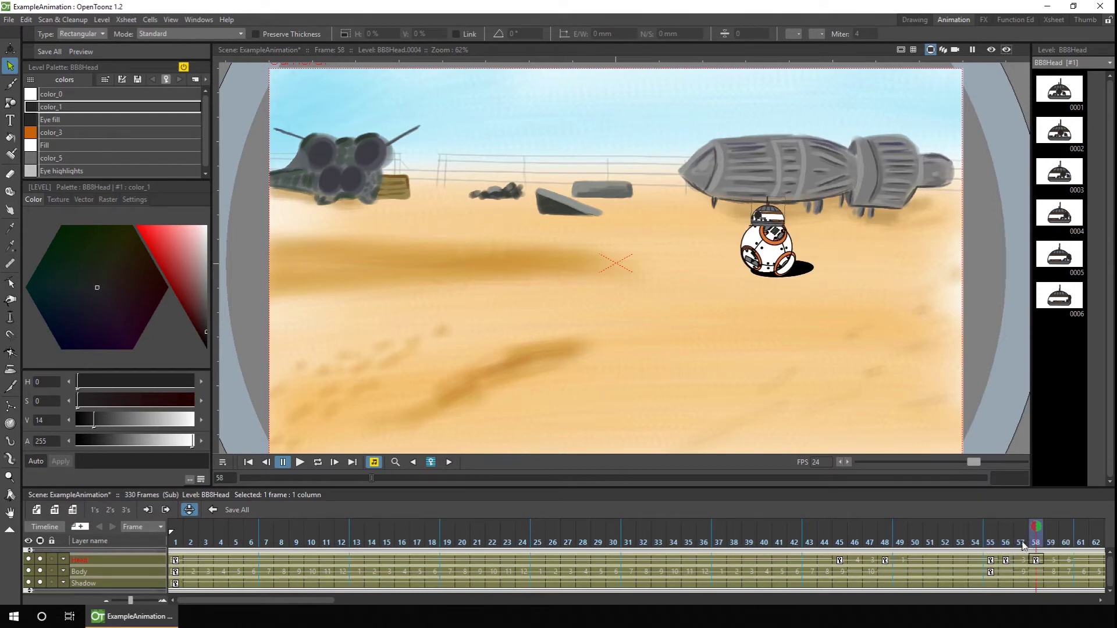
{"action": "left_click_drag", "start_coordinate": [1044, 545], "coordinate": [1067, 530]}
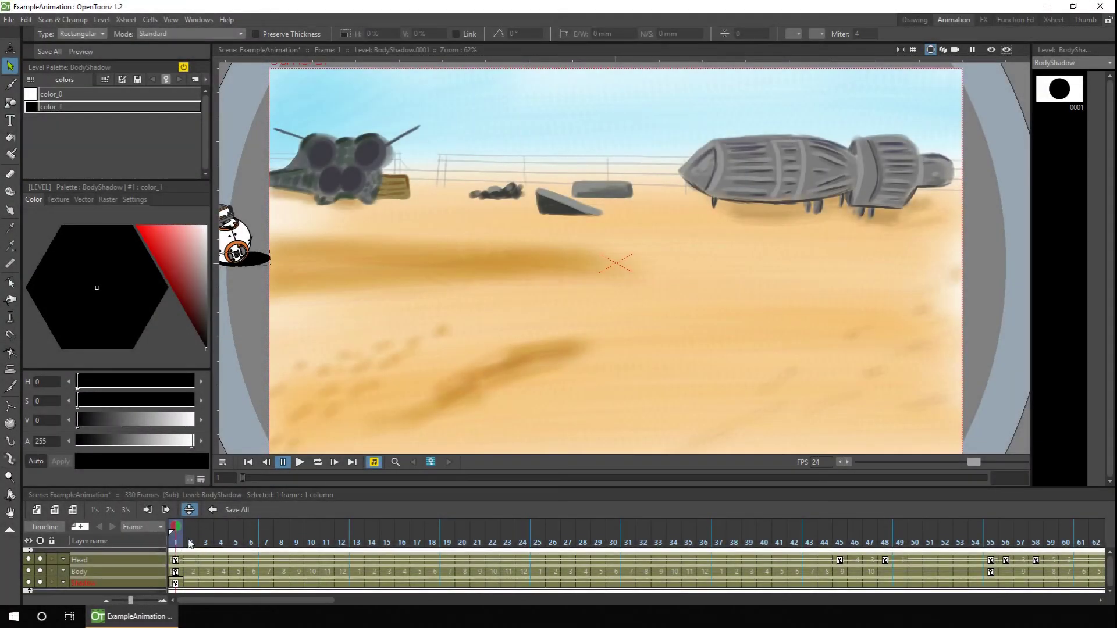
{"action": "left_click_drag", "start_coordinate": [190, 543], "coordinate": [1081, 527]}
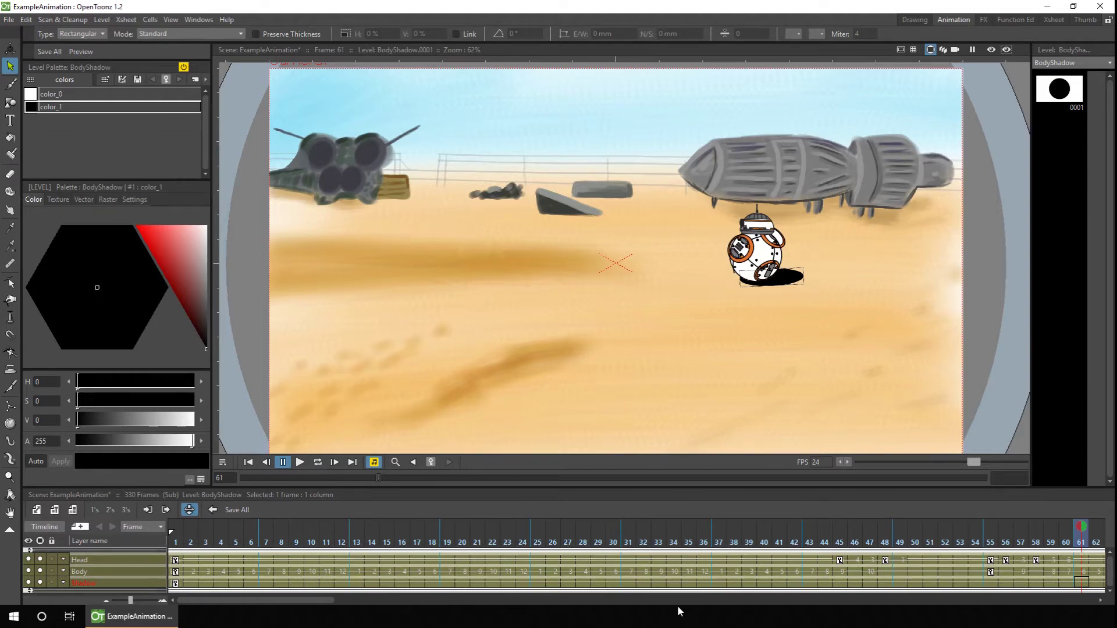
Open the Function Editor and show the Body column's E/W and N/S position channels.
{"action": "left_click", "coordinate": [1016, 19]}
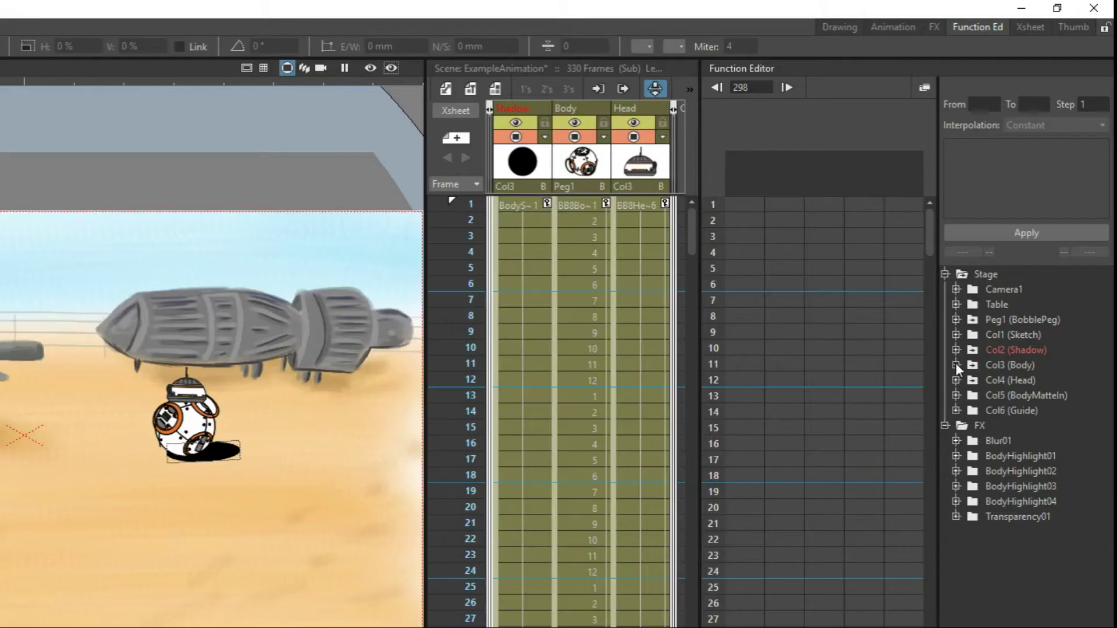
{"action": "left_click", "coordinate": [1011, 266]}
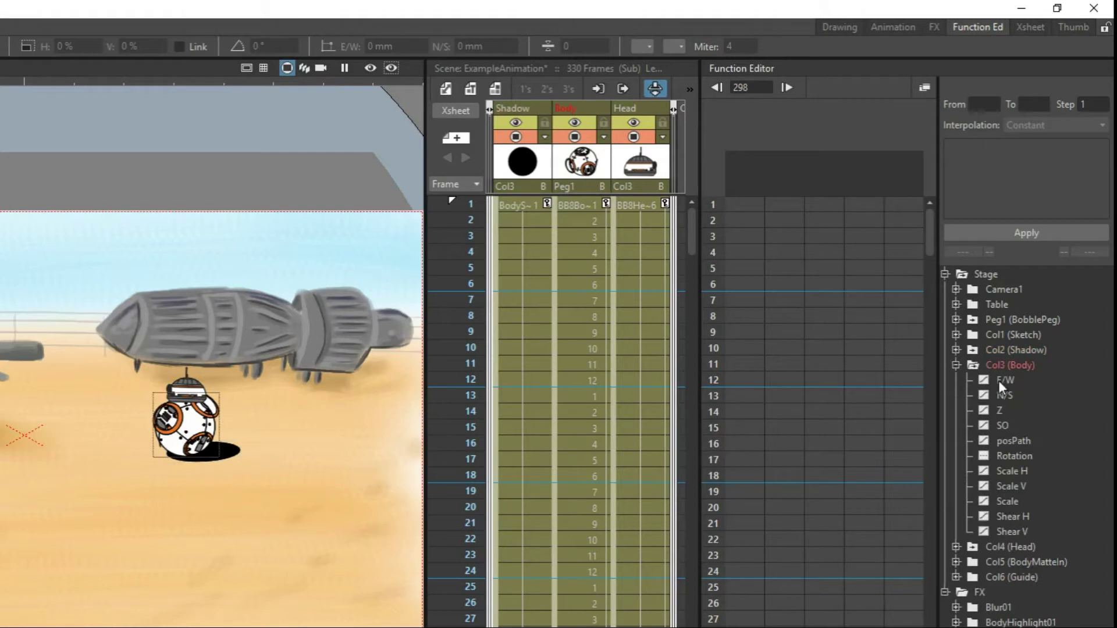
{"action": "left_click", "coordinate": [984, 380]}
{"action": "left_click", "coordinate": [984, 395]}
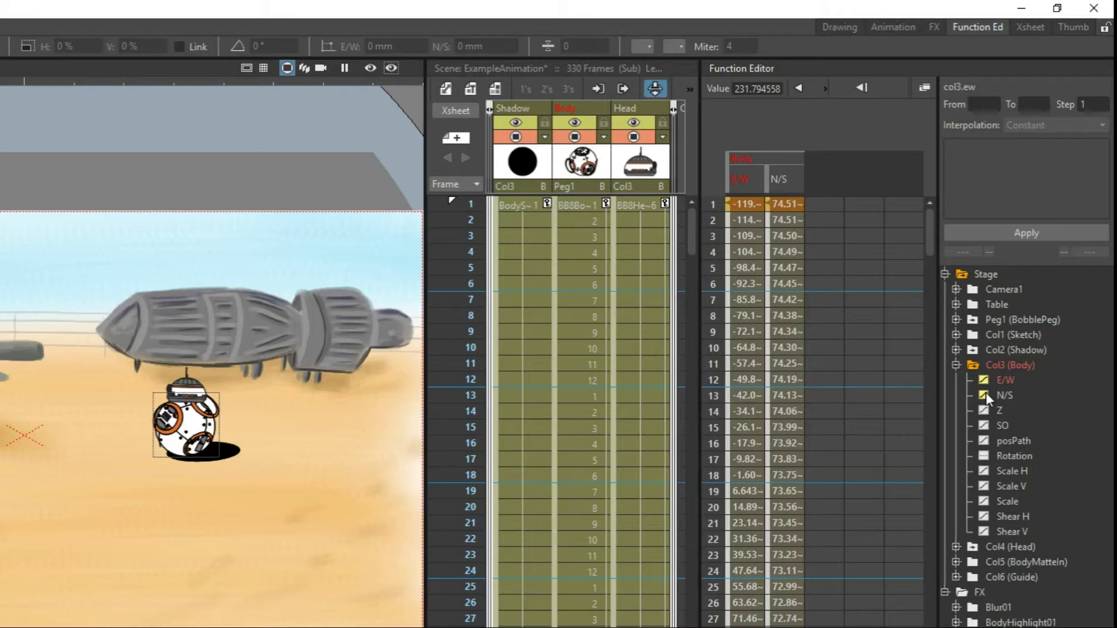
Select the Body's eased 1–55 and 55–109 E/W segments and read the values at frames 50 and 51.
{"action": "left_click", "coordinate": [720, 203]}
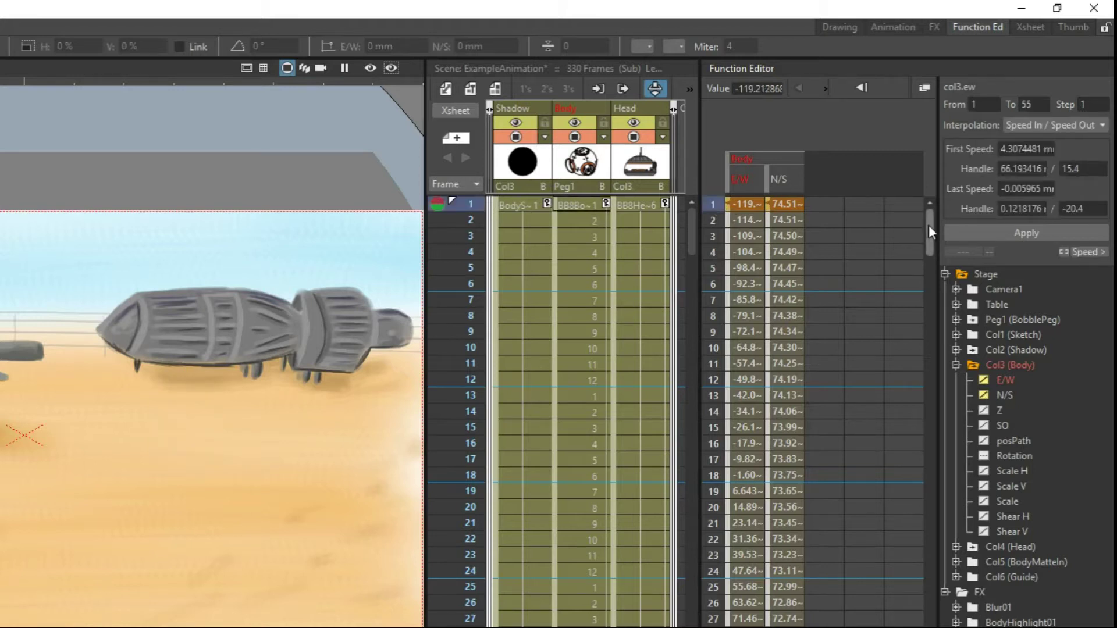
{"action": "left_click_drag", "start_coordinate": [928, 225], "coordinate": [928, 299]}
{"action": "scroll", "coordinate": [791, 308], "scroll_direction": "down", "scroll_amount": 3}
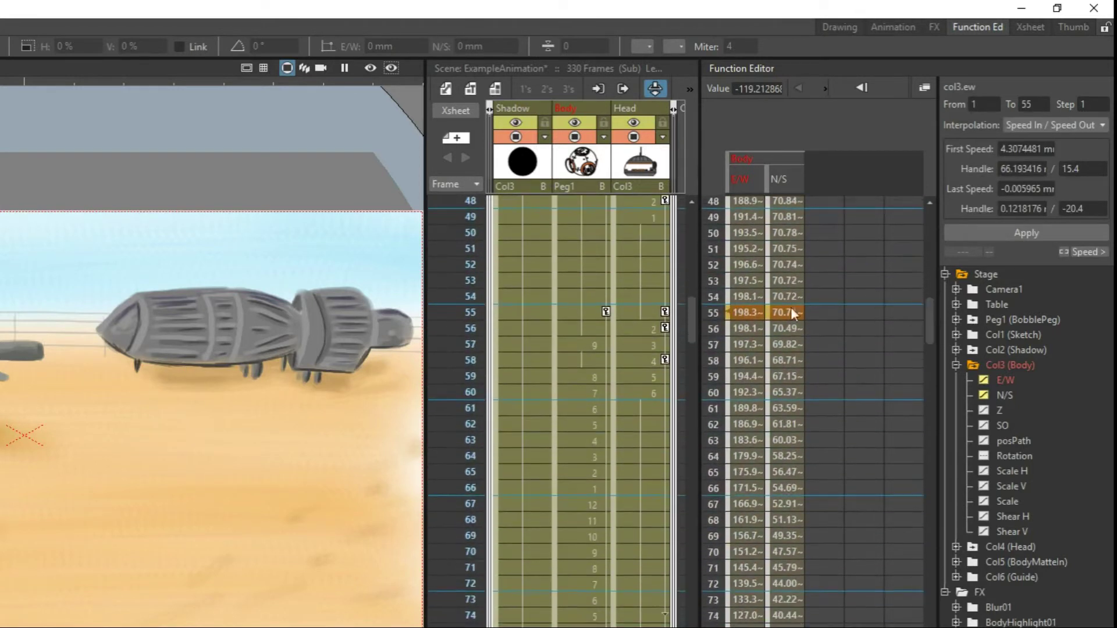
{"action": "left_click", "coordinate": [714, 310]}
{"action": "left_click", "coordinate": [724, 320]}
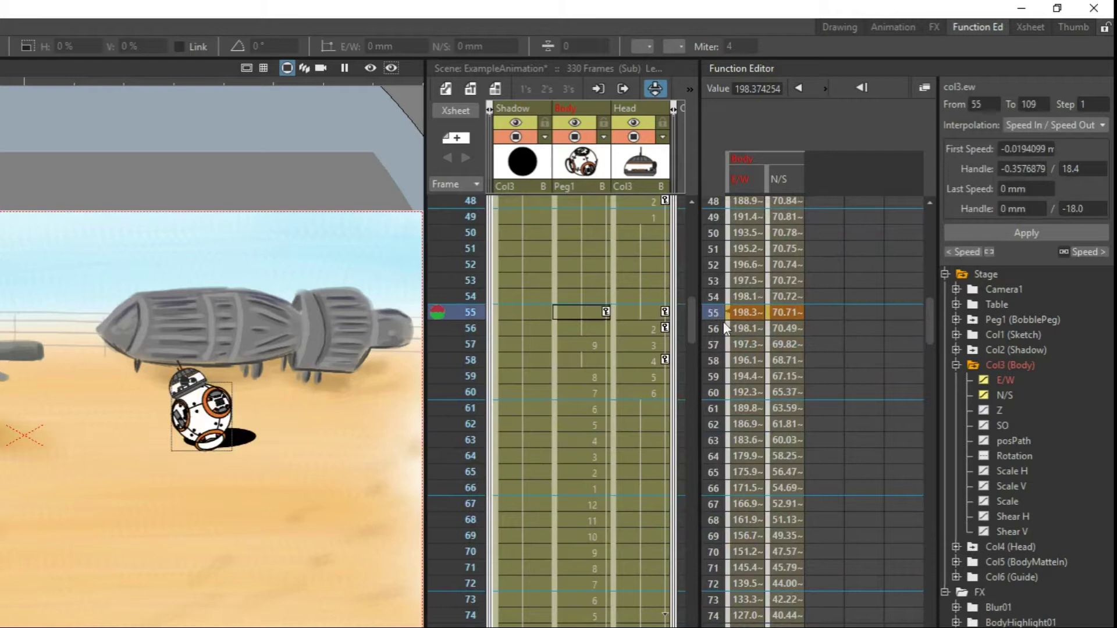
{"action": "left_click_drag", "start_coordinate": [714, 312], "coordinate": [724, 625]}
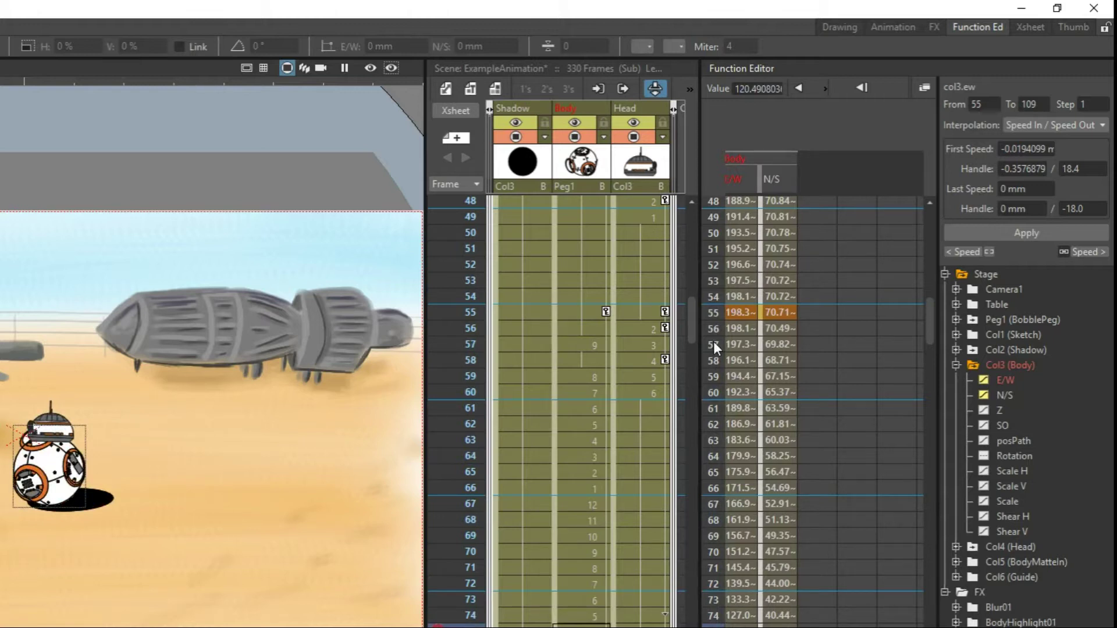
{"action": "left_click", "coordinate": [735, 378]}
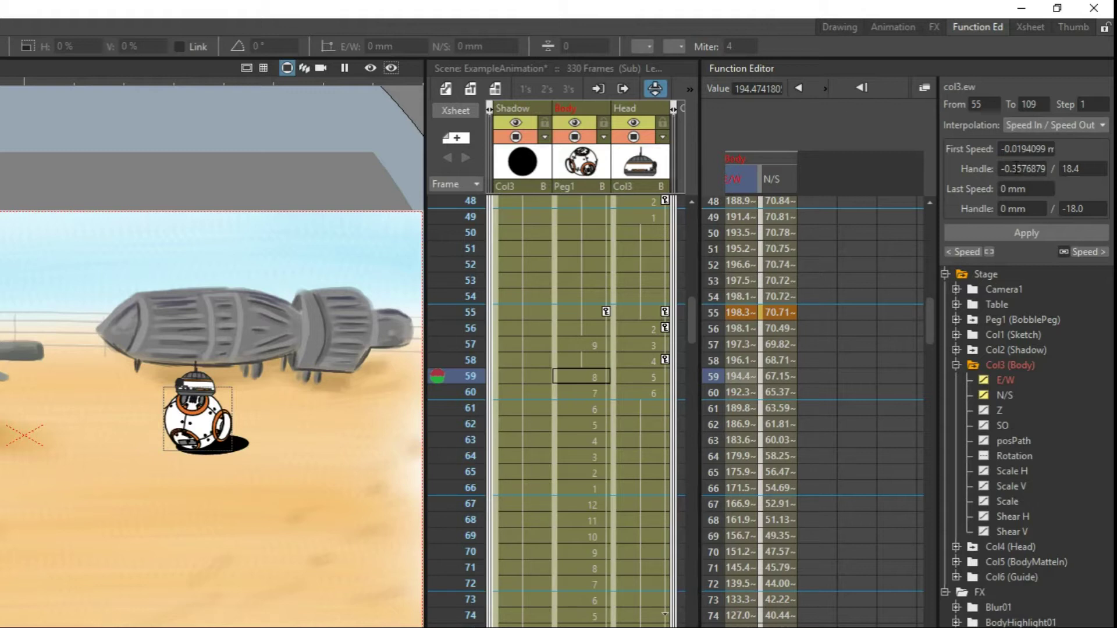
{"action": "left_click", "coordinate": [743, 229]}
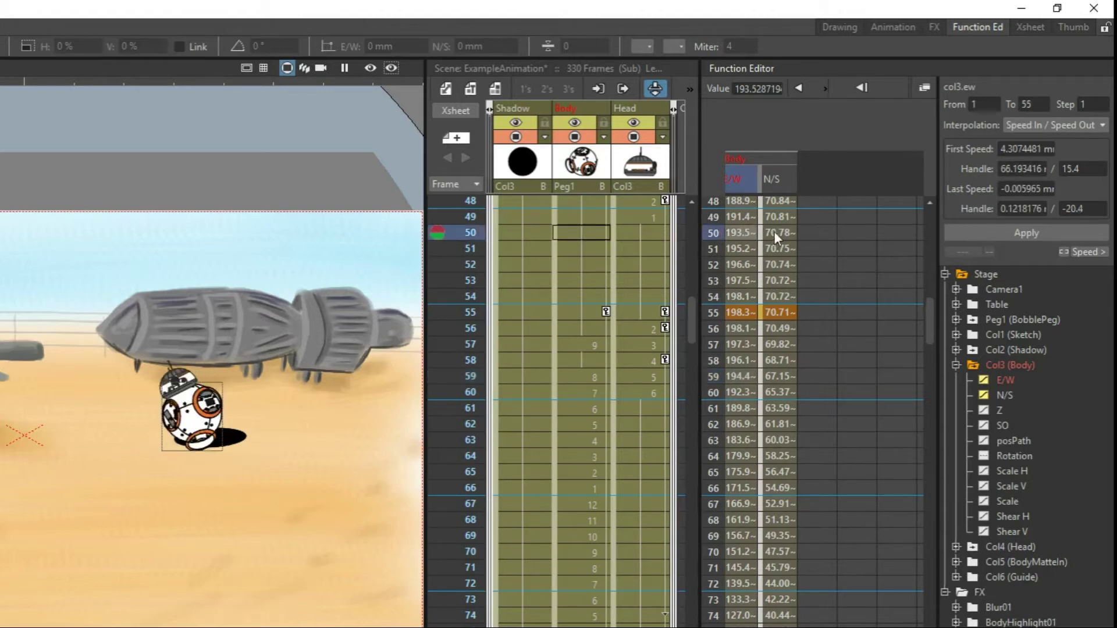
{"action": "left_click", "coordinate": [738, 244]}
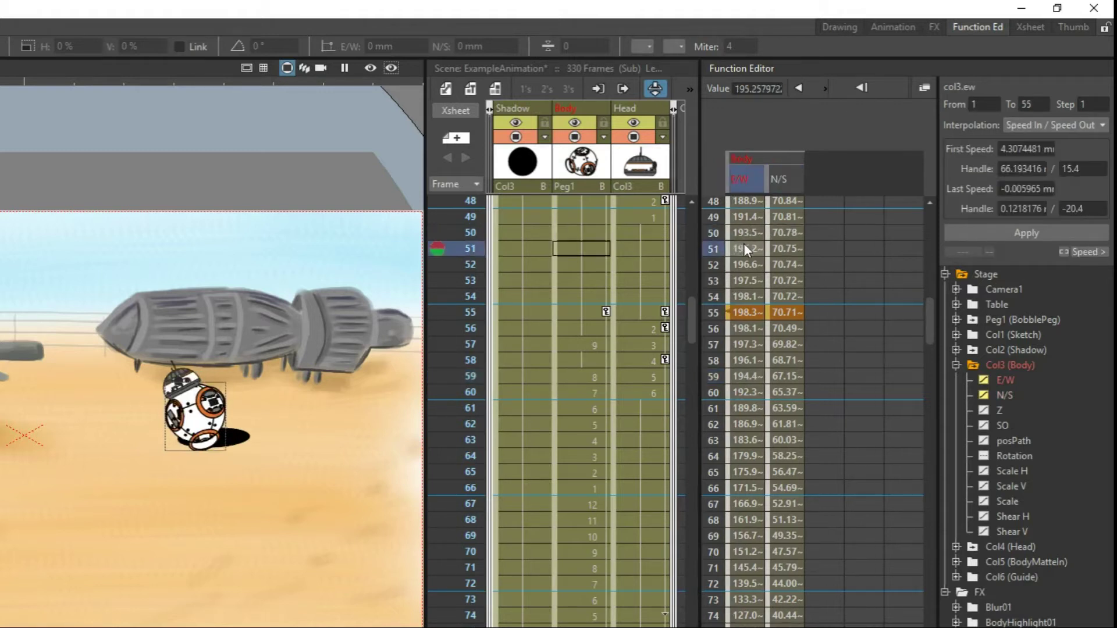
Widen the E/W curve graph and select the frame-55 peak key at 198.374254 mm.
{"action": "left_click", "coordinate": [925, 87]}
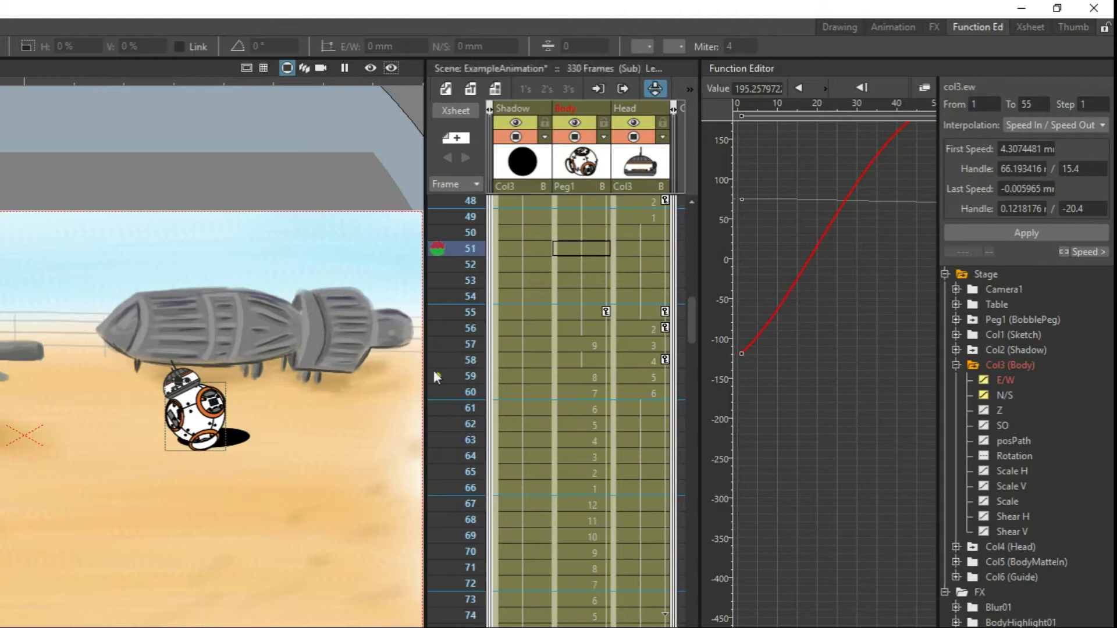
{"action": "left_click_drag", "start_coordinate": [424, 410], "coordinate": [234, 413]}
{"action": "left_click_drag", "start_coordinate": [153, 437], "coordinate": [82, 433]}
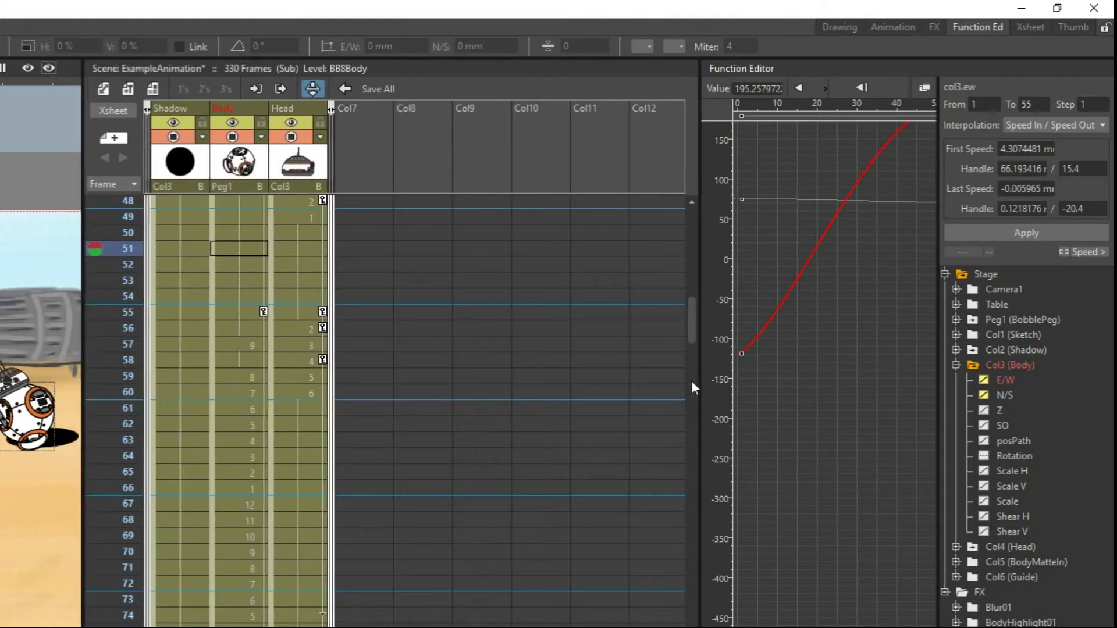
{"action": "left_click_drag", "start_coordinate": [698, 393], "coordinate": [379, 418]}
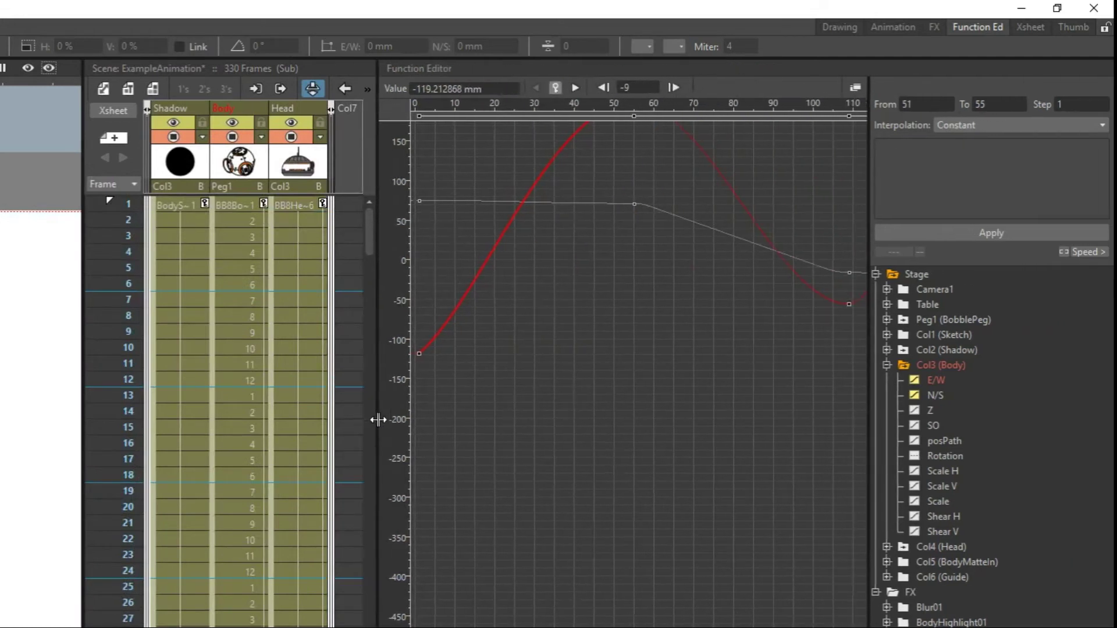
{"action": "left_click", "coordinate": [627, 332]}
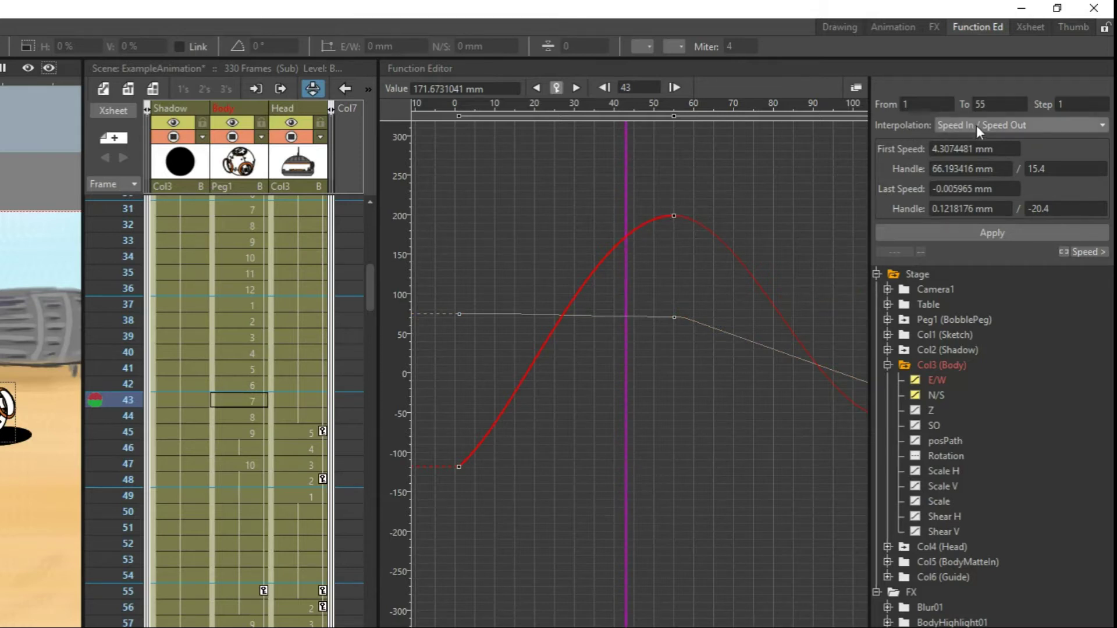
{"action": "left_click", "coordinate": [673, 215]}
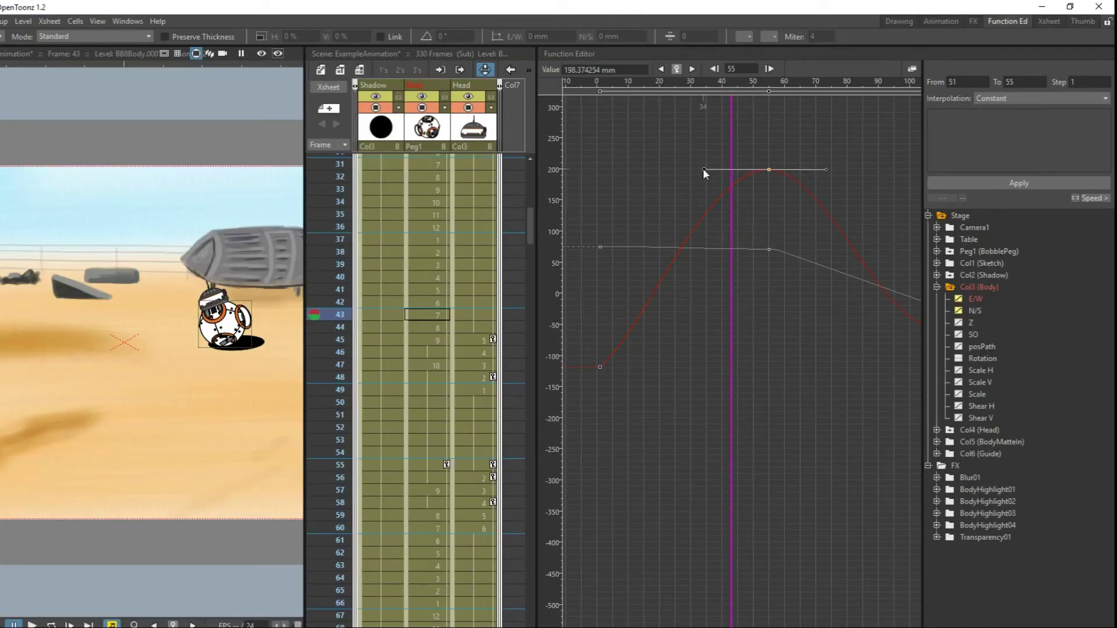
Lengthen the ease-in handle of the frame-55 E/W key, scrubbing to check BB-8's deceleration.
{"action": "left_click_drag", "start_coordinate": [703, 170], "coordinate": [756, 170]}
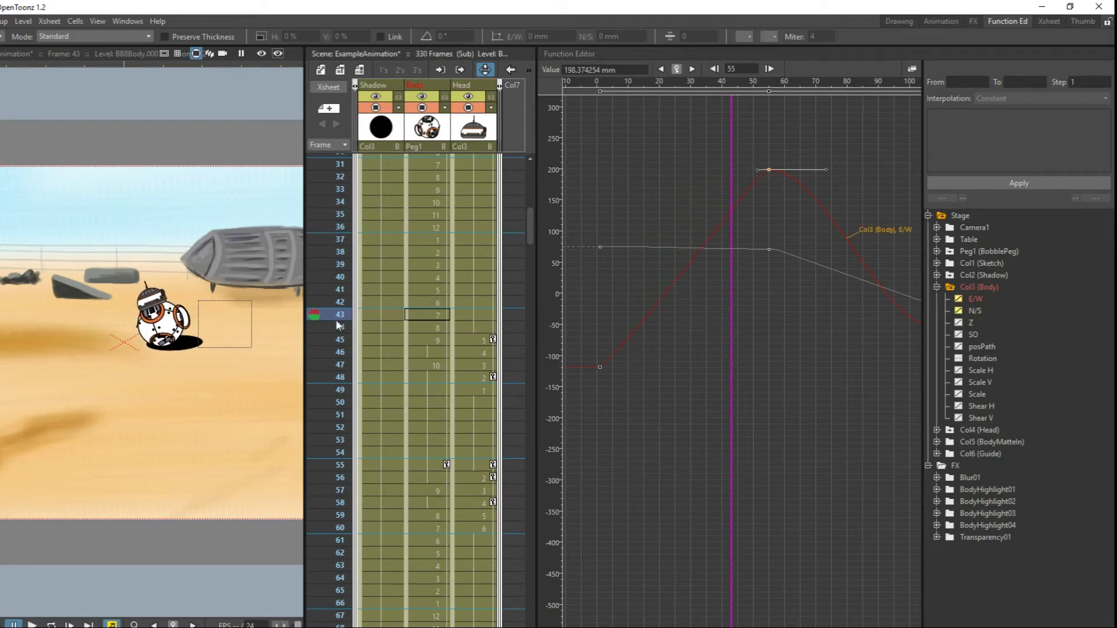
{"action": "left_click", "coordinate": [349, 466]}
{"action": "scroll", "coordinate": [377, 527], "scroll_direction": "up", "scroll_amount": 1}
{"action": "left_click_drag", "start_coordinate": [341, 215], "coordinate": [339, 563]}
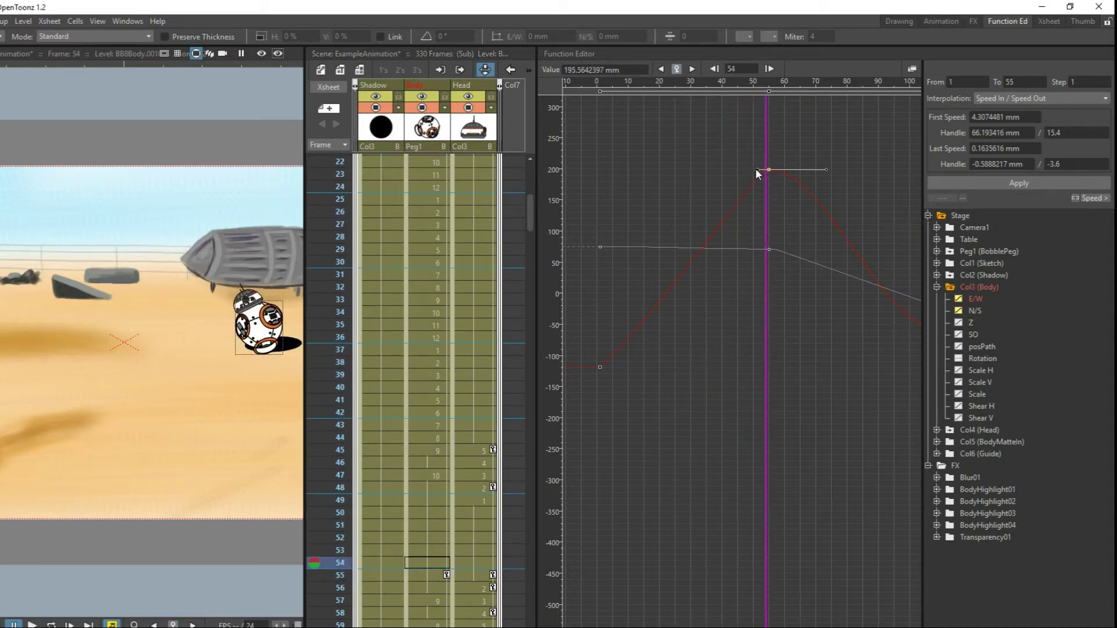
{"action": "left_click_drag", "start_coordinate": [756, 169], "coordinate": [594, 169]}
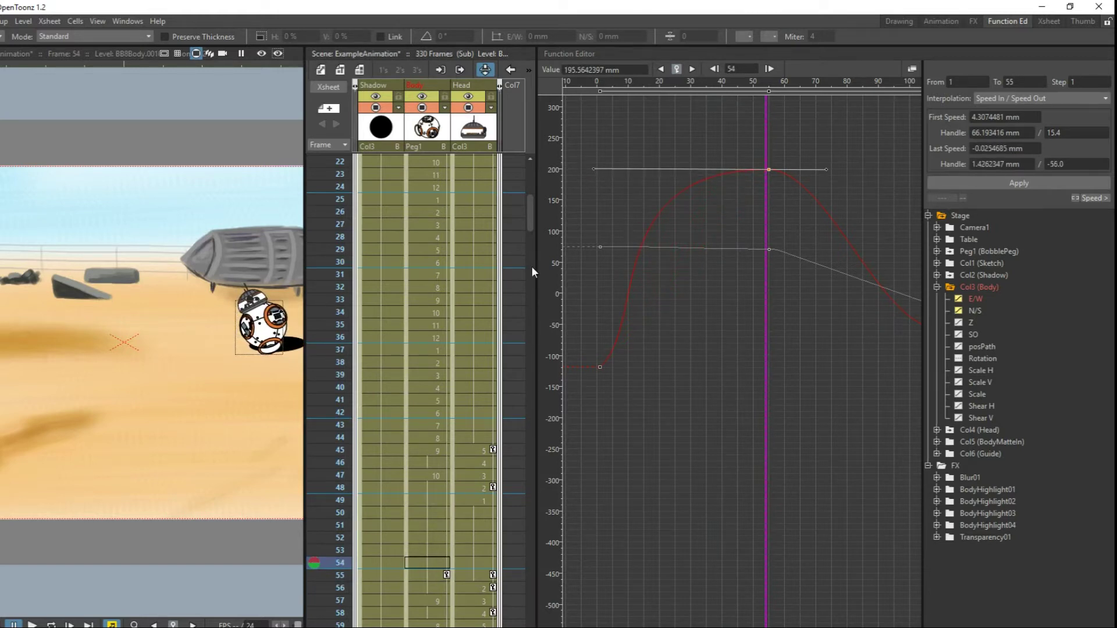
{"action": "left_click_drag", "start_coordinate": [339, 224], "coordinate": [327, 534]}
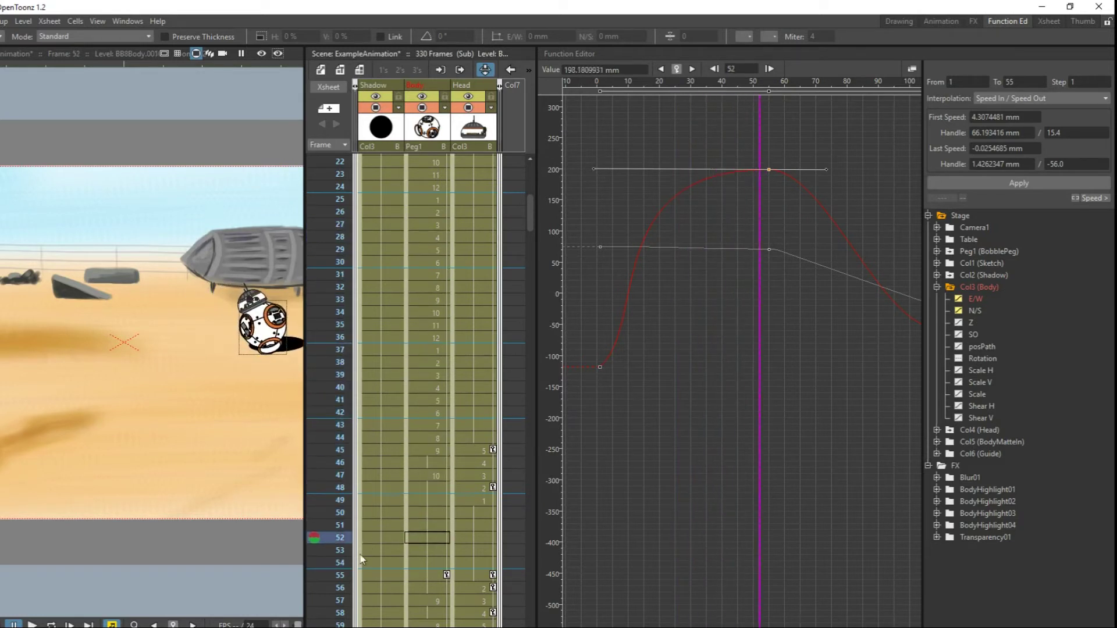
{"action": "scroll", "coordinate": [355, 465], "scroll_direction": "down", "scroll_amount": 5}
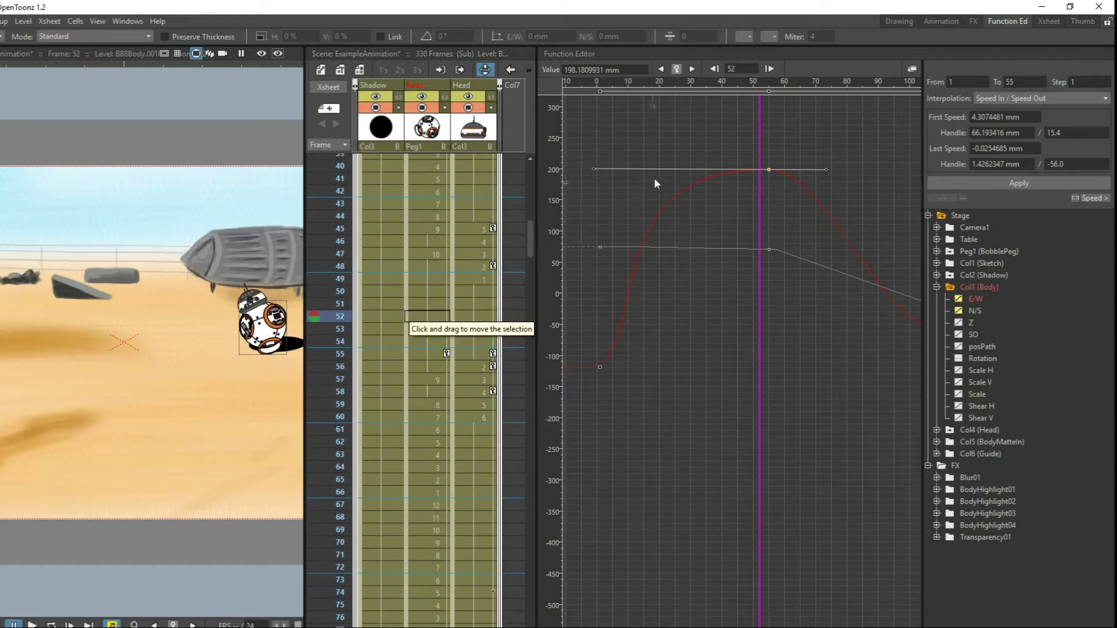
{"action": "left_click_drag", "start_coordinate": [594, 169], "coordinate": [690, 170]}
{"action": "left_click_drag", "start_coordinate": [342, 171], "coordinate": [335, 534]}
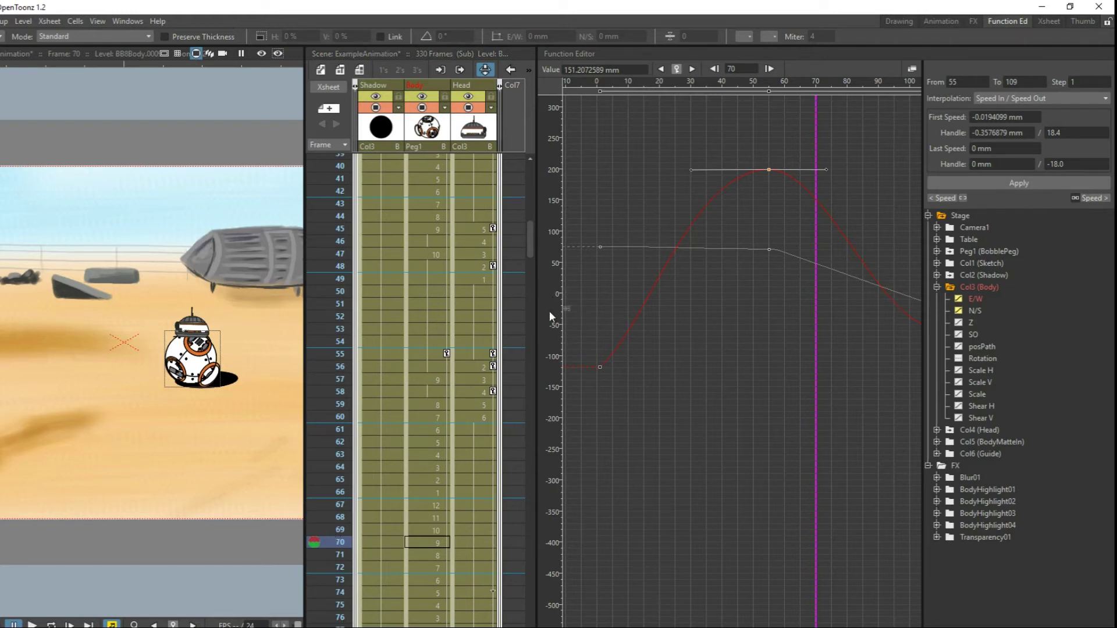
Review the reshaped curve between frames 71–75 and keys 55 and 109, ending at frame 1.
{"action": "mouse_move", "coordinate": [551, 348]}
{"action": "left_mouse_down"}
{"action": "mouse_move", "coordinate": [550, 248]}
{"action": "mouse_move", "coordinate": [546, 400]}
{"action": "mouse_move", "coordinate": [554, 341]}
{"action": "left_mouse_up"}
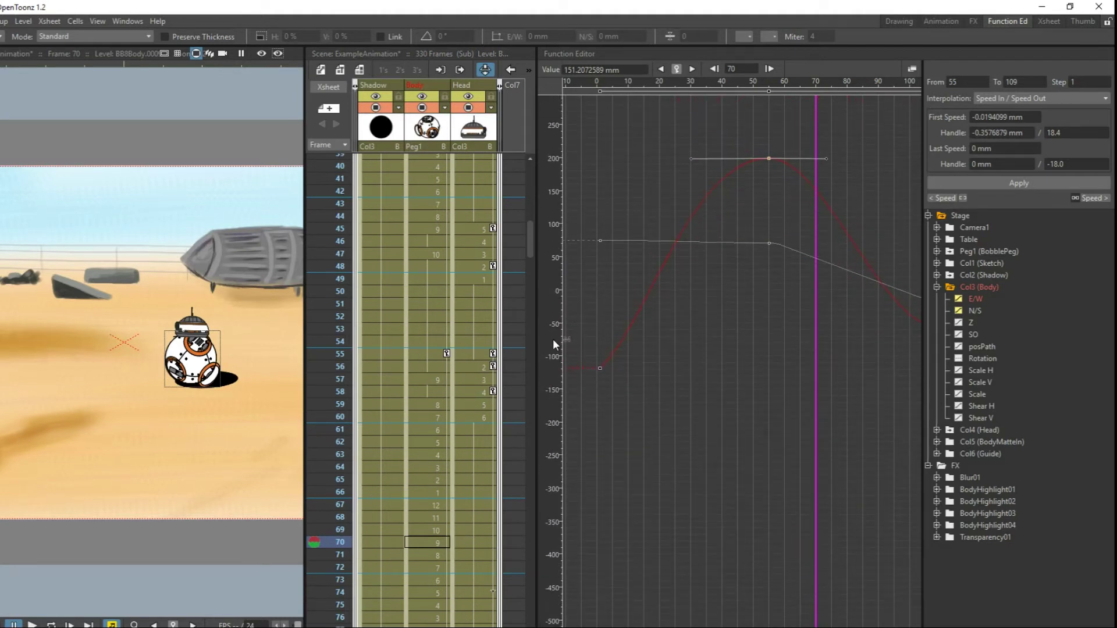
{"action": "left_click_drag", "start_coordinate": [735, 78], "coordinate": [766, 75]}
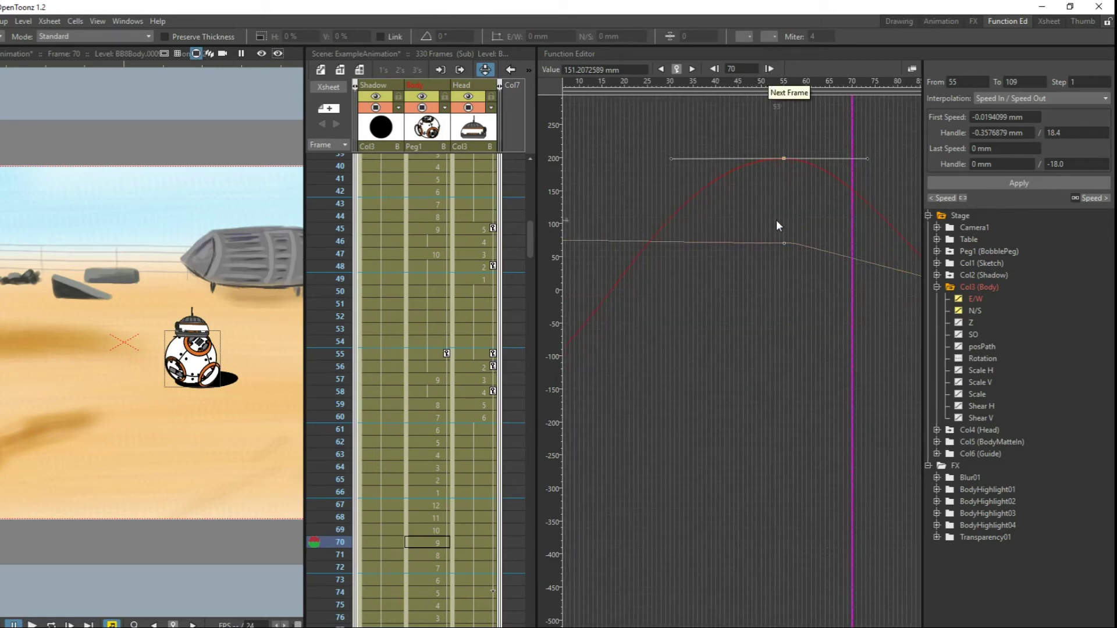
{"action": "left_click_drag", "start_coordinate": [781, 238], "coordinate": [651, 323]}
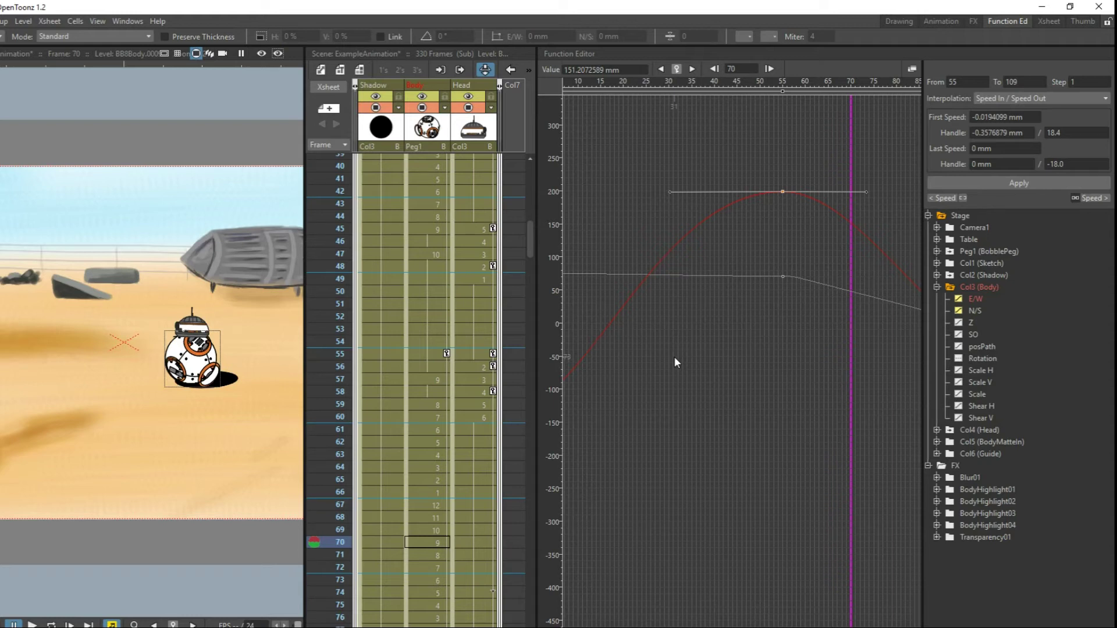
{"action": "left_click", "coordinate": [768, 68]}
{"action": "left_click", "coordinate": [768, 67]}
{"action": "left_click", "coordinate": [769, 68]}
{"action": "left_click", "coordinate": [768, 67]}
{"action": "left_click", "coordinate": [768, 67]}
{"action": "left_click", "coordinate": [717, 66]}
{"action": "left_click", "coordinate": [717, 66]}
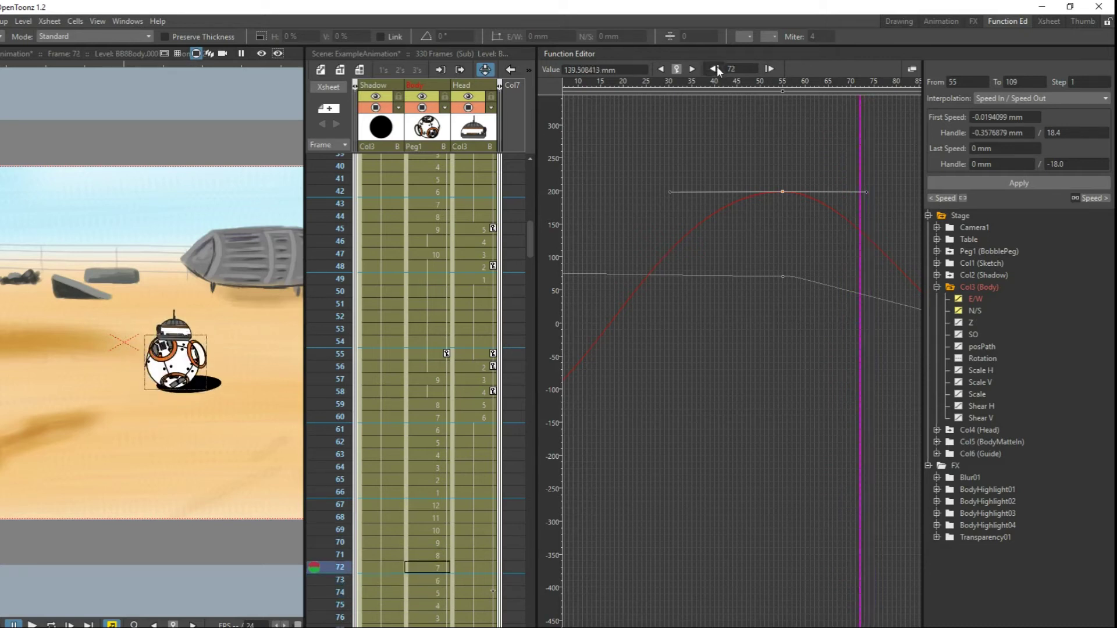
{"action": "left_click", "coordinate": [717, 66]}
{"action": "left_click", "coordinate": [717, 67]}
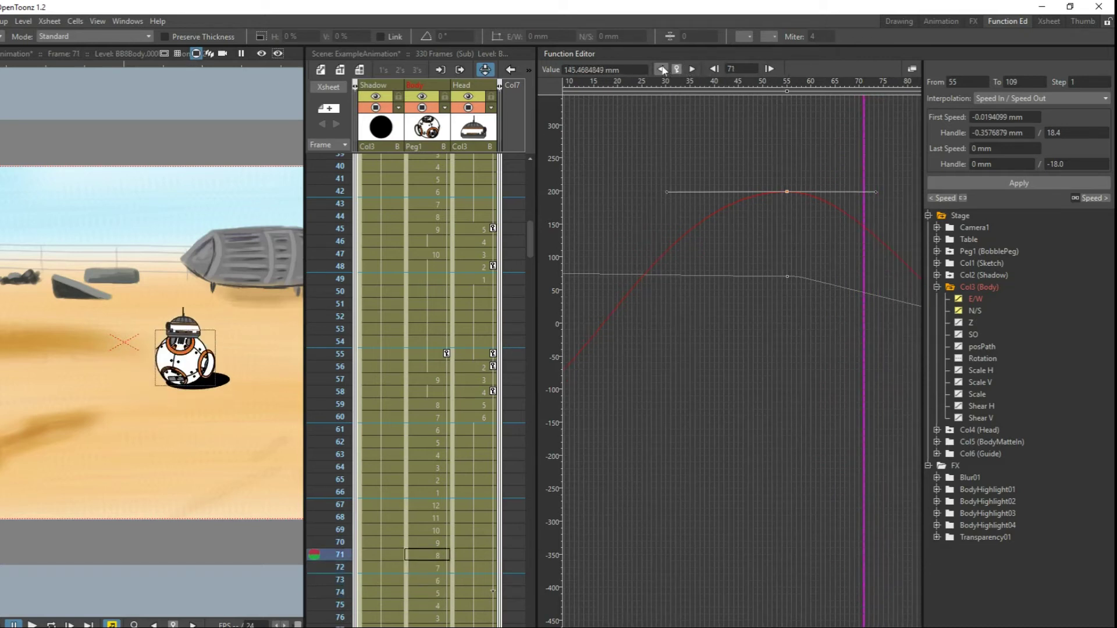
{"action": "left_click", "coordinate": [692, 69]}
{"action": "left_click", "coordinate": [661, 68]}
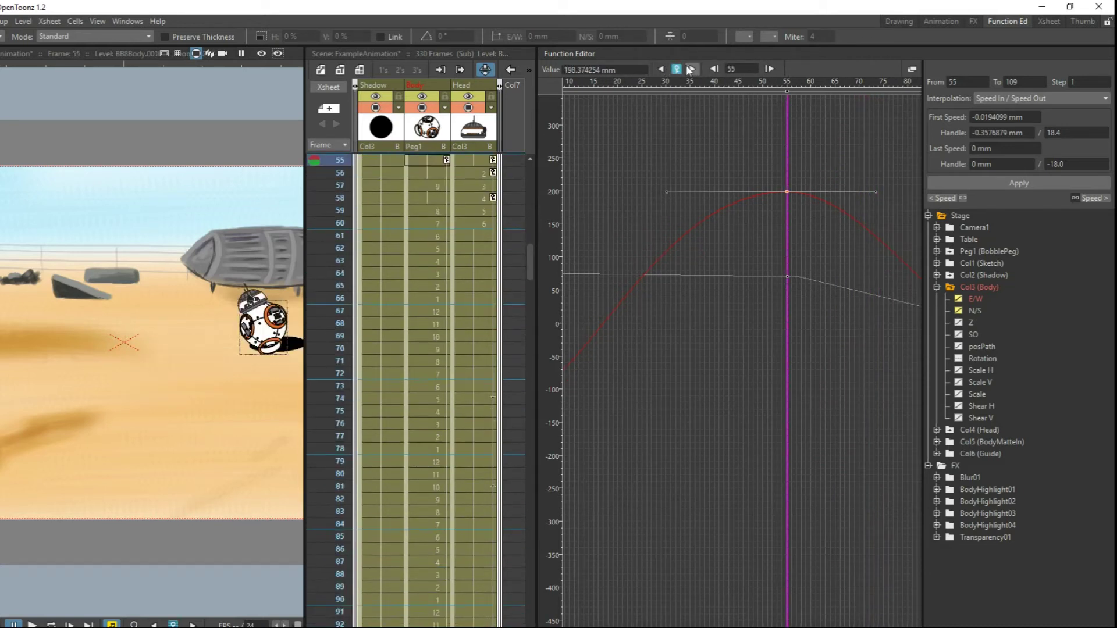
{"action": "left_click", "coordinate": [692, 69]}
{"action": "left_click", "coordinate": [661, 69]}
{"action": "left_click", "coordinate": [692, 68]}
{"action": "left_click", "coordinate": [661, 69]}
{"action": "left_click", "coordinate": [661, 69]}
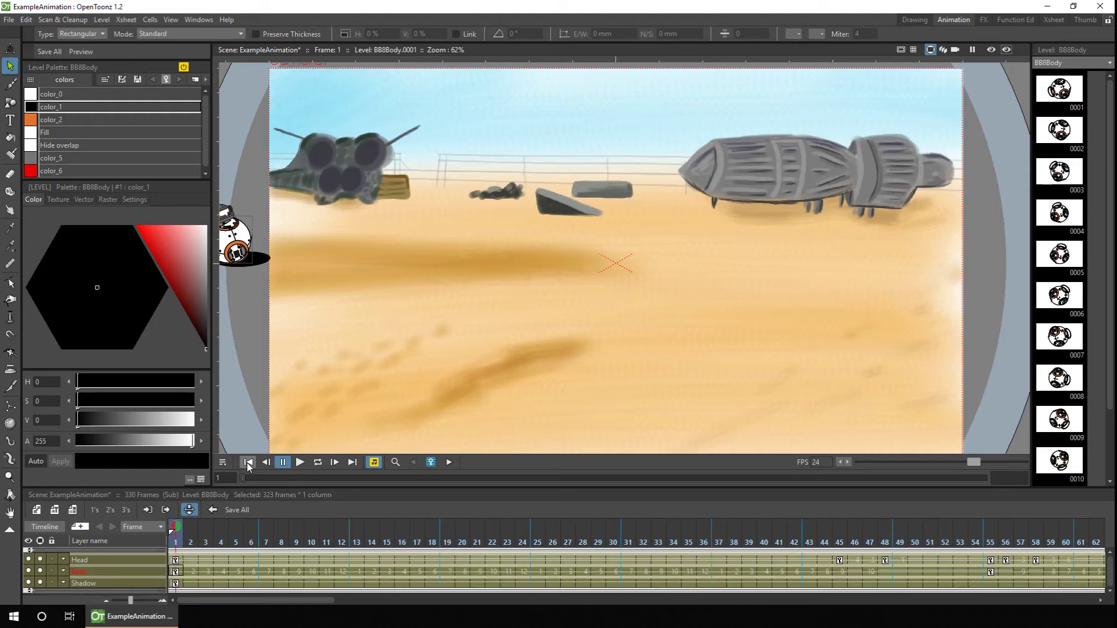
Play back the shot, then inspect the bobble peg, Body and its child nodes in the Stage Schematic.
{"action": "left_click", "coordinate": [299, 463]}
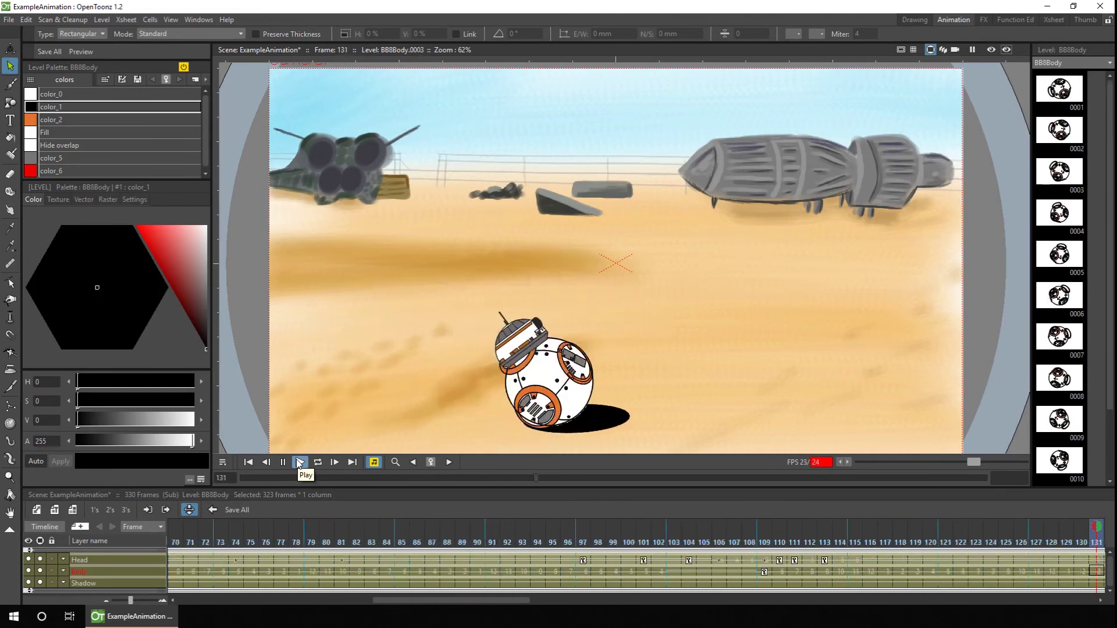
{"action": "left_click", "coordinate": [280, 462]}
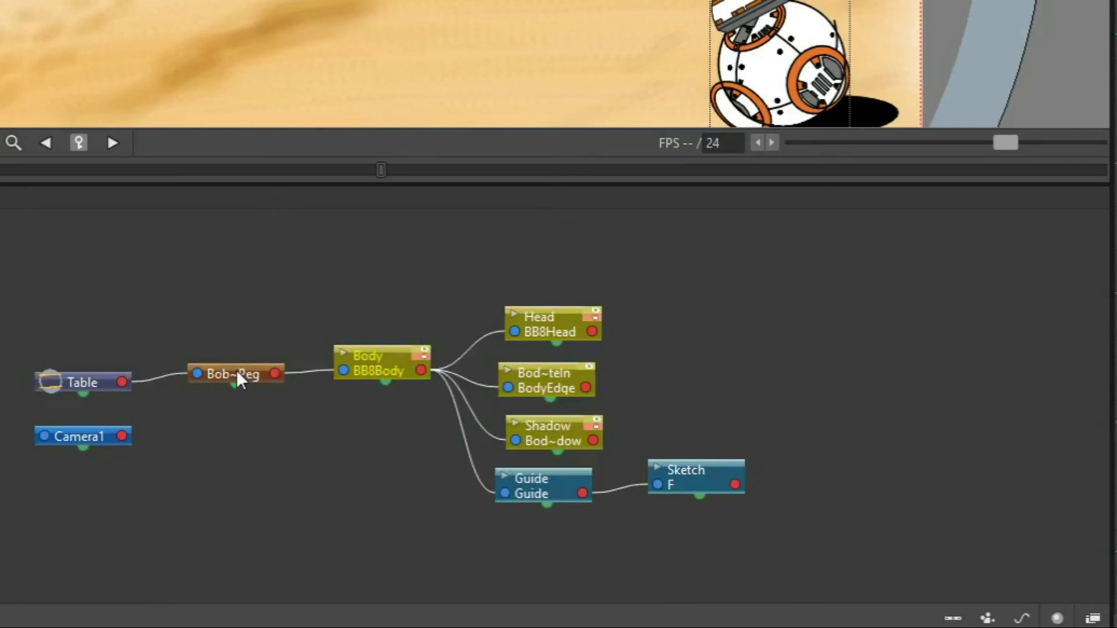
{"action": "left_click", "coordinate": [215, 378]}
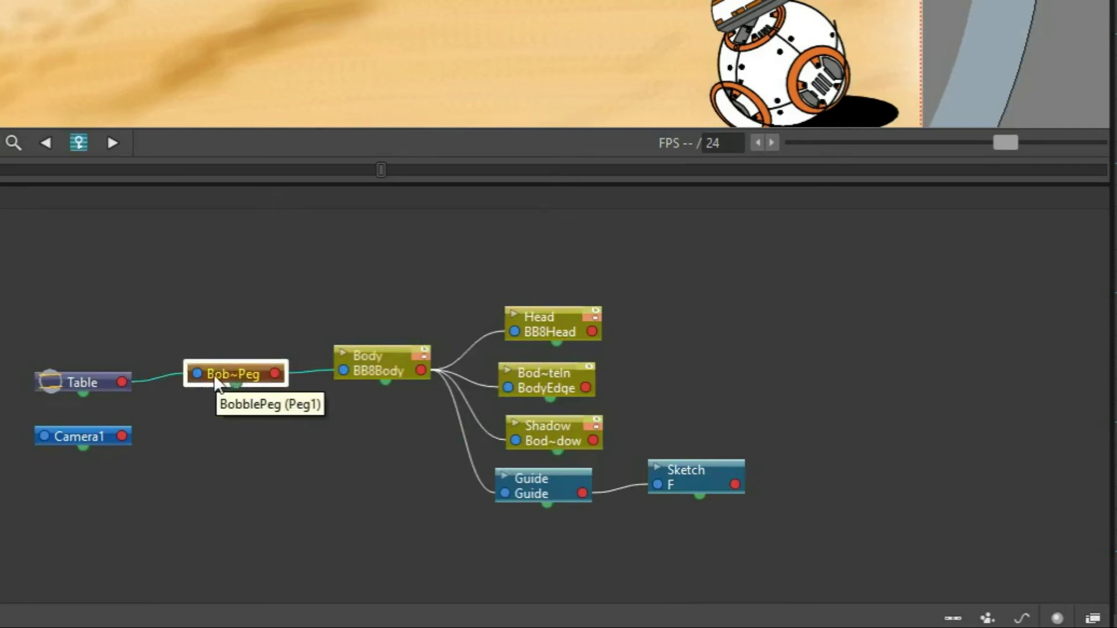
{"action": "left_click", "coordinate": [378, 369]}
{"action": "left_click", "coordinate": [484, 257]}
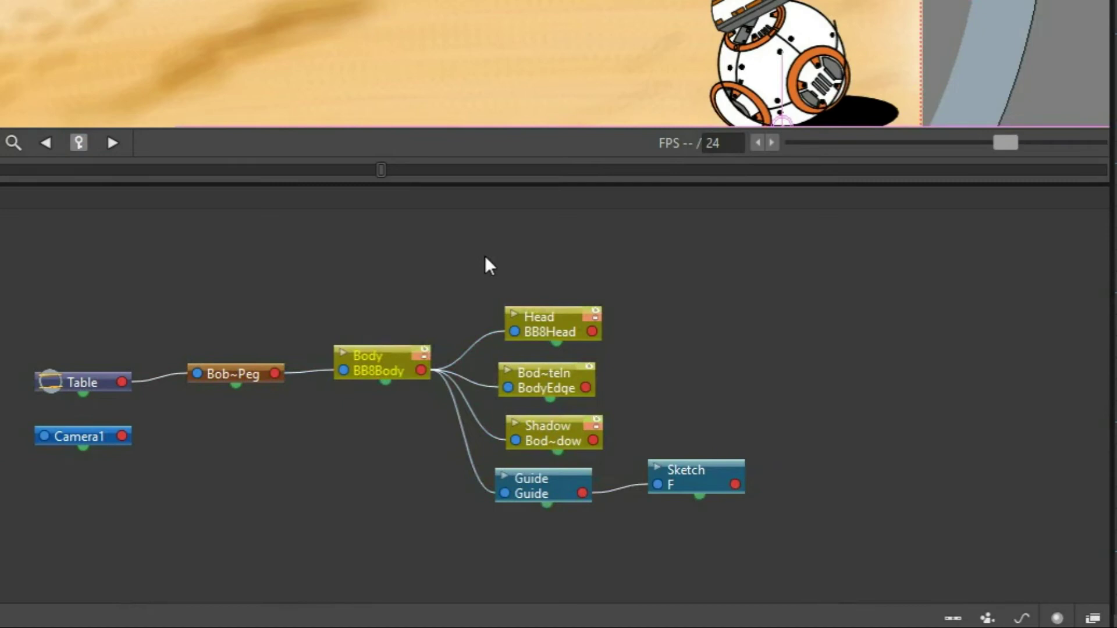
{"action": "left_click_drag", "start_coordinate": [484, 257], "coordinate": [413, 266]}
{"action": "left_click_drag", "start_coordinate": [222, 267], "coordinate": [223, 412]}
{"action": "left_click_drag", "start_coordinate": [303, 232], "coordinate": [666, 414]}
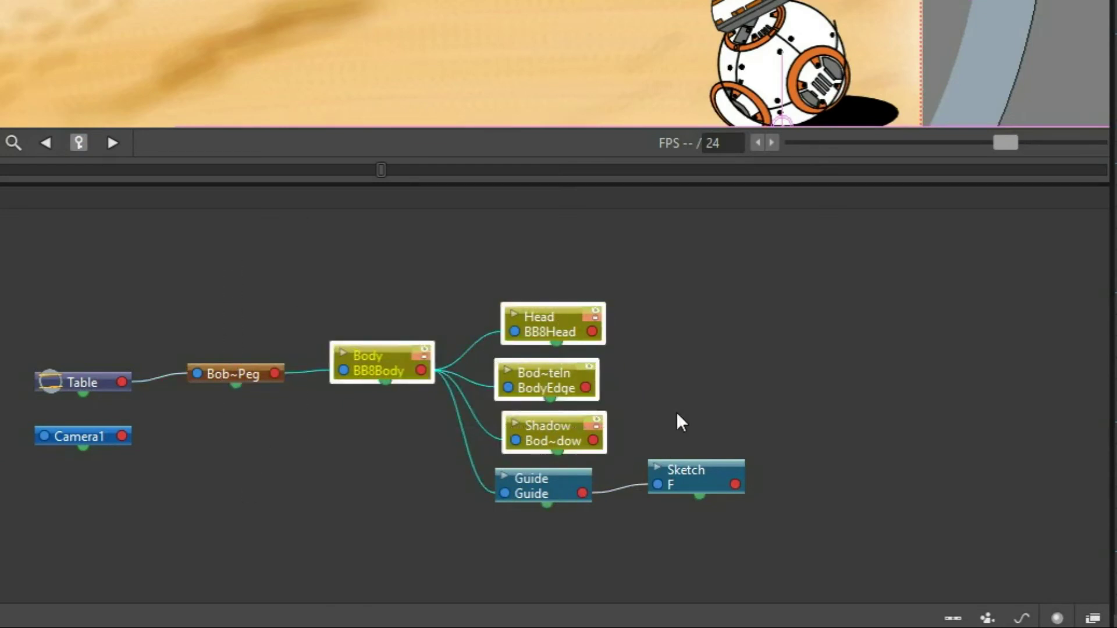
{"action": "left_click", "coordinate": [776, 398]}
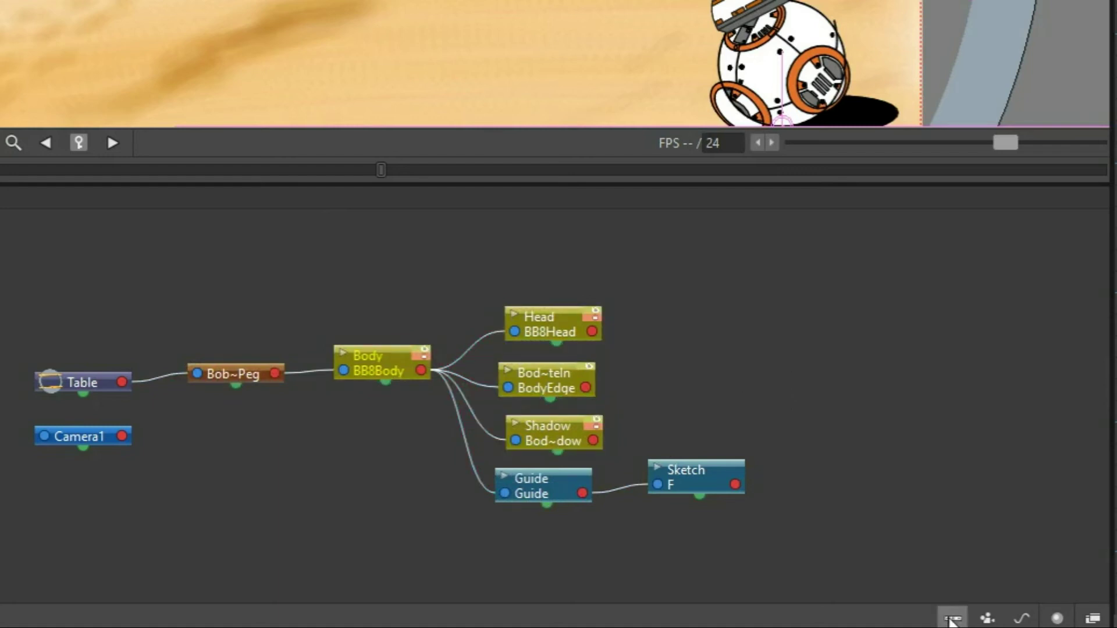
Add a new peg, Peg2, and reconnect the Body node to it.
{"action": "left_click", "coordinate": [952, 615]}
{"action": "left_click_drag", "start_coordinate": [206, 331], "coordinate": [242, 314]}
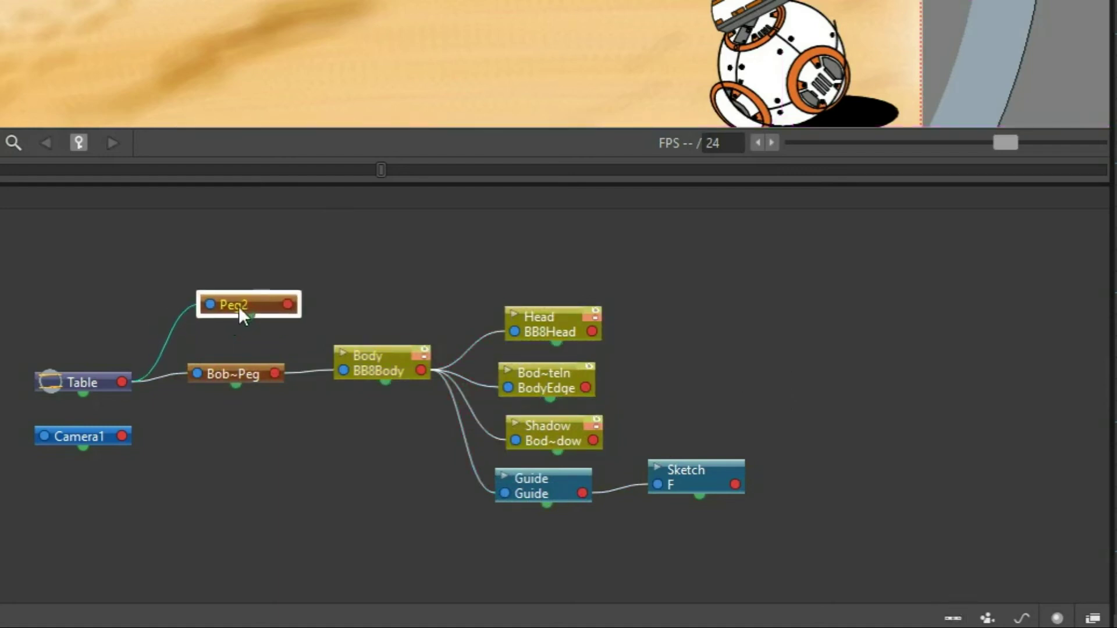
{"action": "left_click_drag", "start_coordinate": [335, 357], "coordinate": [342, 372]}
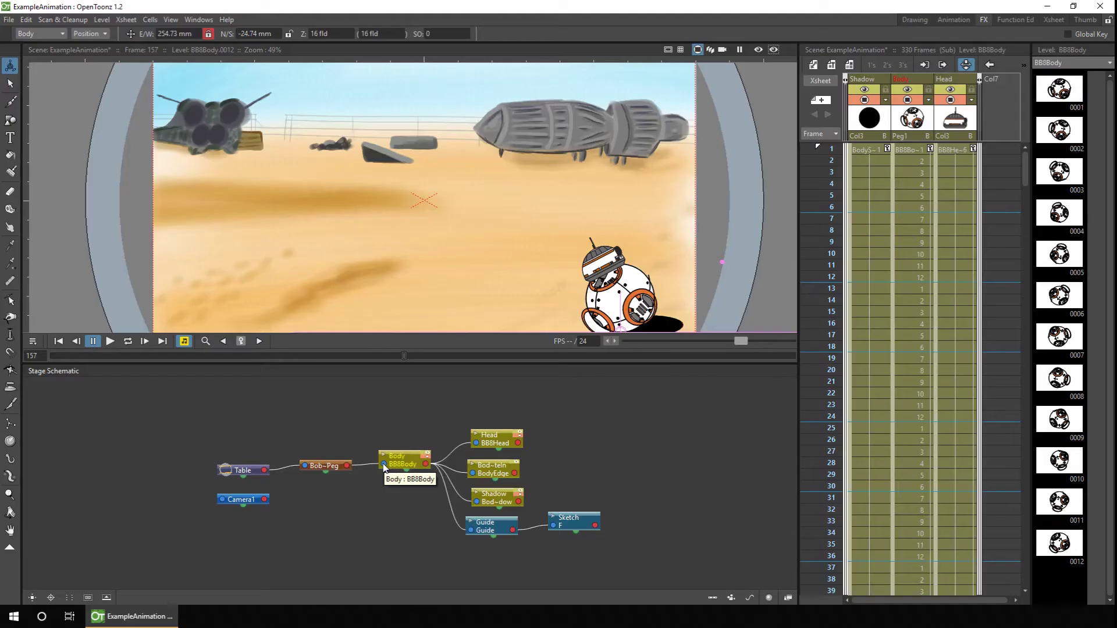
Show the bobble peg's N/S channel values in the Function Editor spreadsheet.
{"action": "left_click", "coordinate": [1013, 20]}
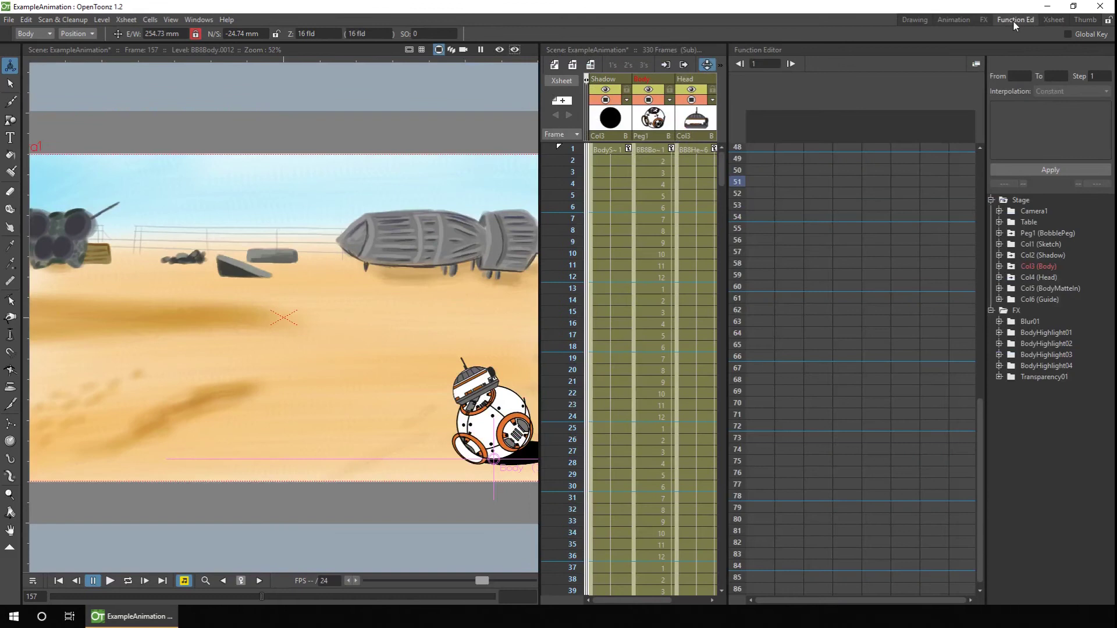
{"action": "left_click", "coordinate": [999, 233]}
{"action": "left_click", "coordinate": [1020, 255]}
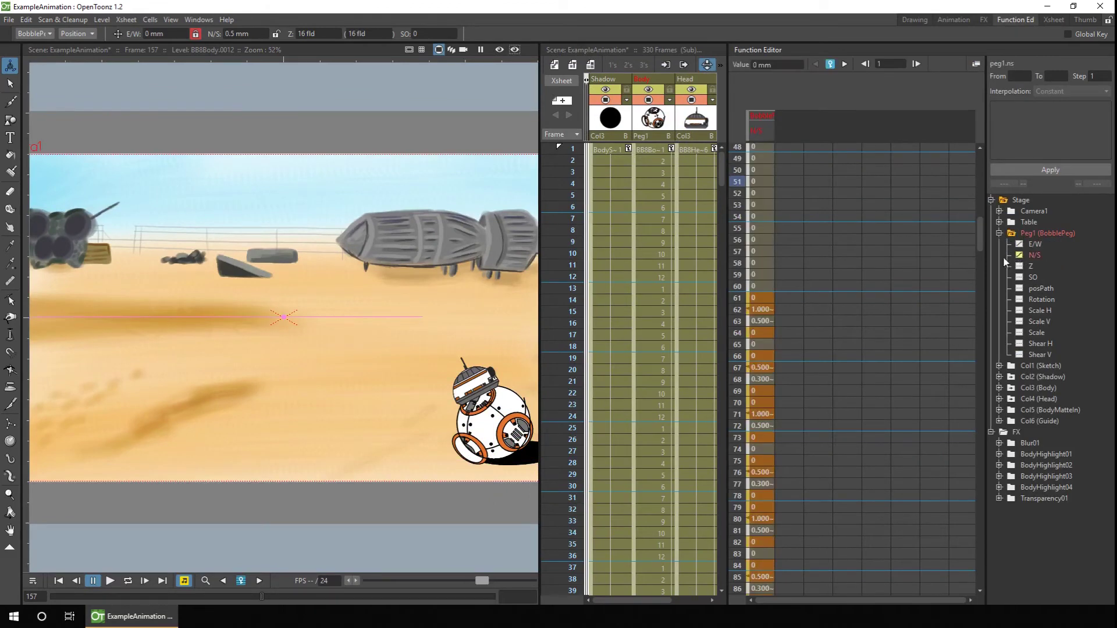
{"action": "scroll", "coordinate": [872, 279], "scroll_direction": "up", "scroll_amount": 15}
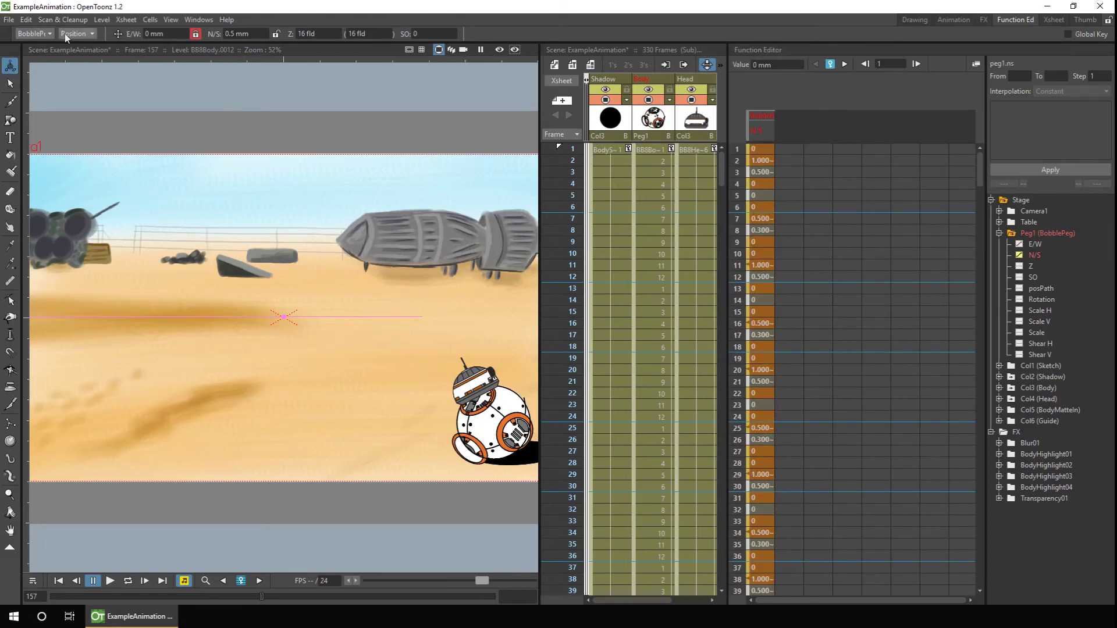
Test-lift the bobble peg on frame 1, then undo the moves with Ctrl+Z.
{"action": "key", "text": "alt+comma"}
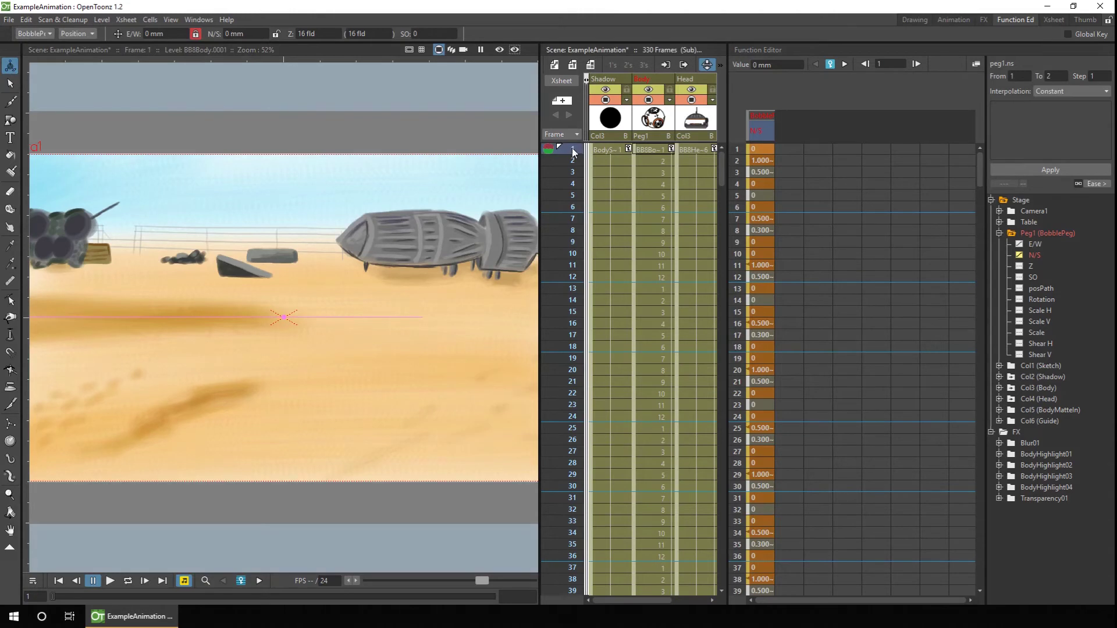
{"action": "left_click_drag", "start_coordinate": [121, 325], "coordinate": [210, 318]}
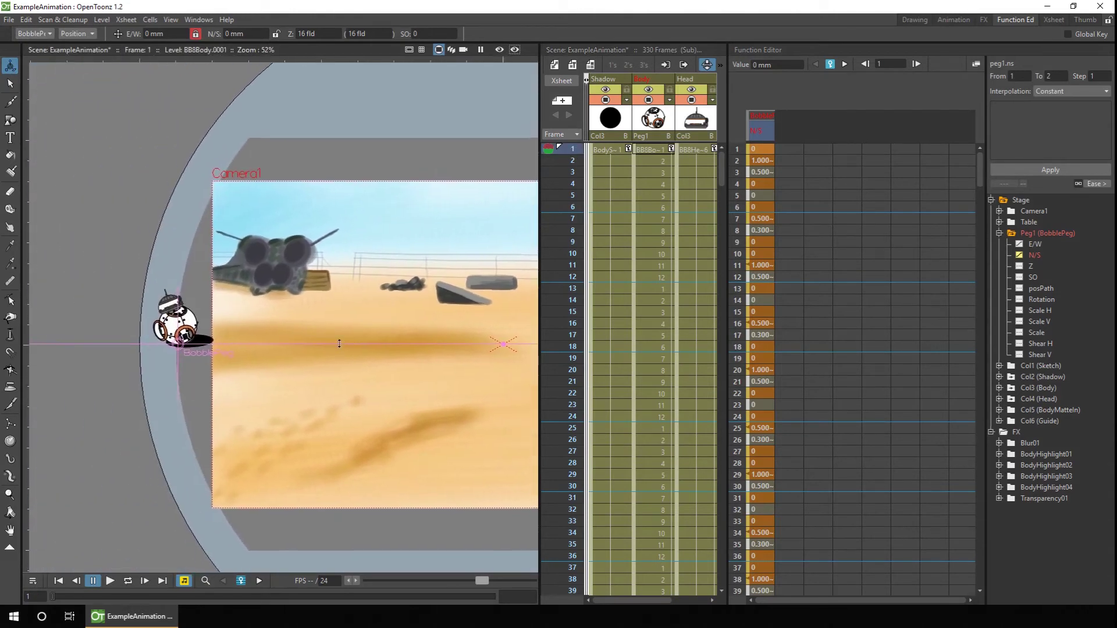
{"action": "left_click_drag", "start_coordinate": [245, 358], "coordinate": [255, 347]}
{"action": "left_click", "coordinate": [759, 161]}
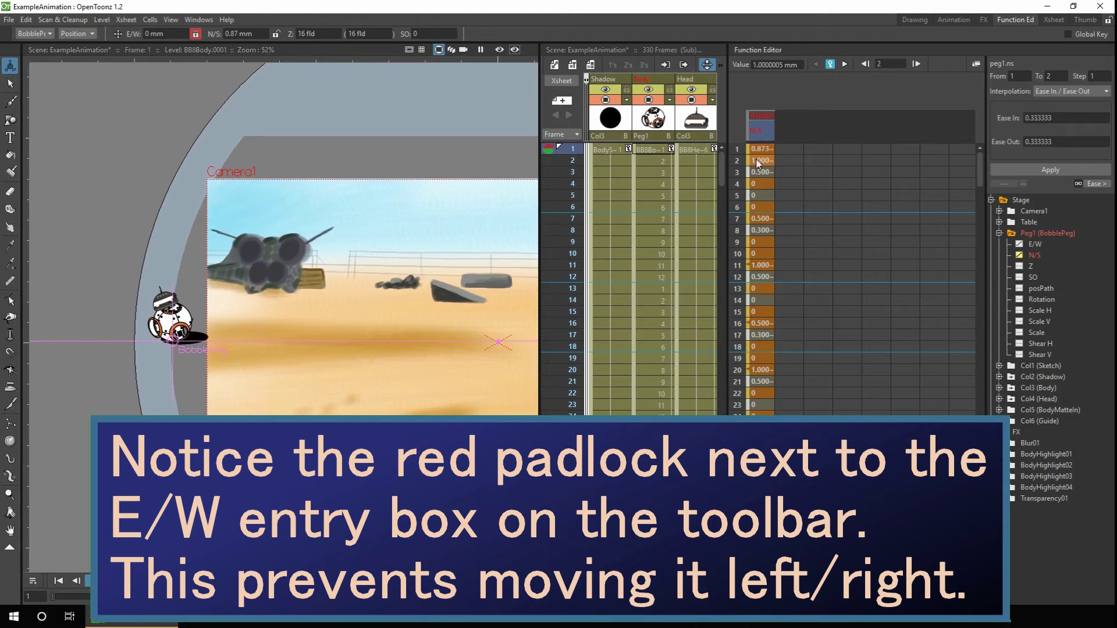
{"action": "left_click_drag", "start_coordinate": [234, 333], "coordinate": [251, 320]}
{"action": "left_click", "coordinate": [734, 184]}
{"action": "key", "text": "ctrl+z"}
{"action": "key", "text": "ctrl+z"}
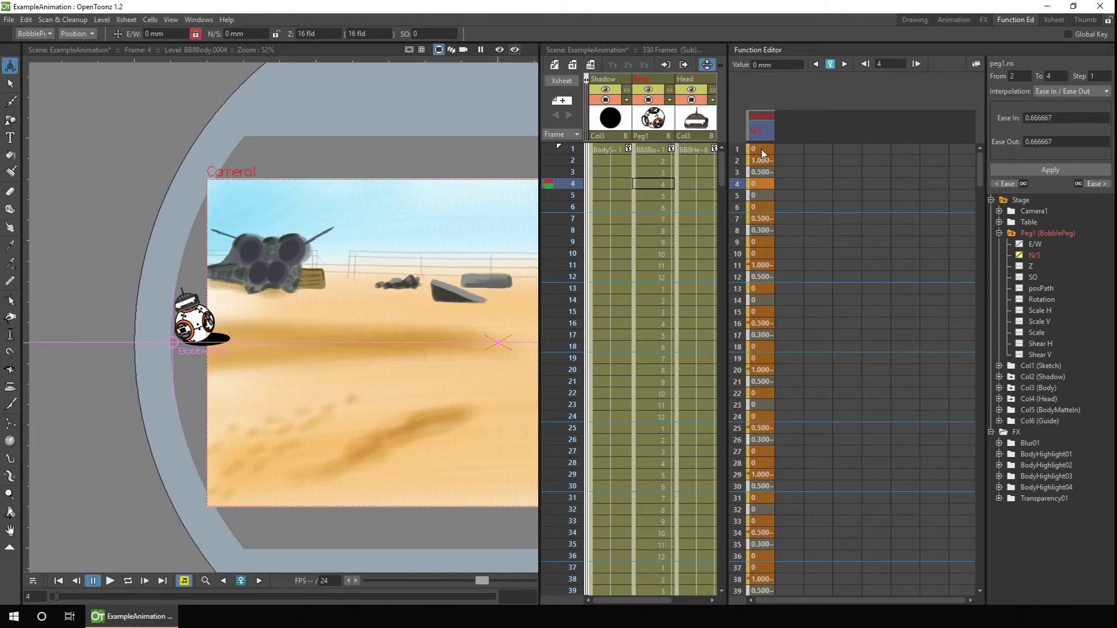
Step through the N/S keys at frames 2, 4, 7 and 8, then play back the bobble.
{"action": "left_click", "coordinate": [762, 160]}
{"action": "left_click", "coordinate": [762, 183]}
{"action": "left_click", "coordinate": [763, 220]}
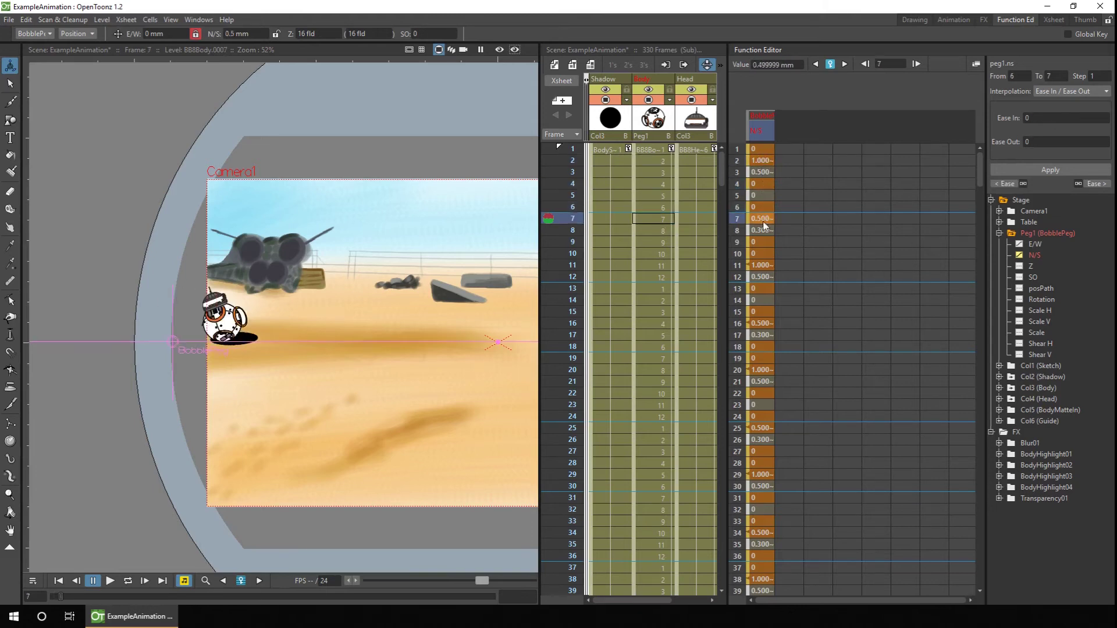
{"action": "left_click", "coordinate": [763, 230]}
{"action": "left_click", "coordinate": [759, 149]}
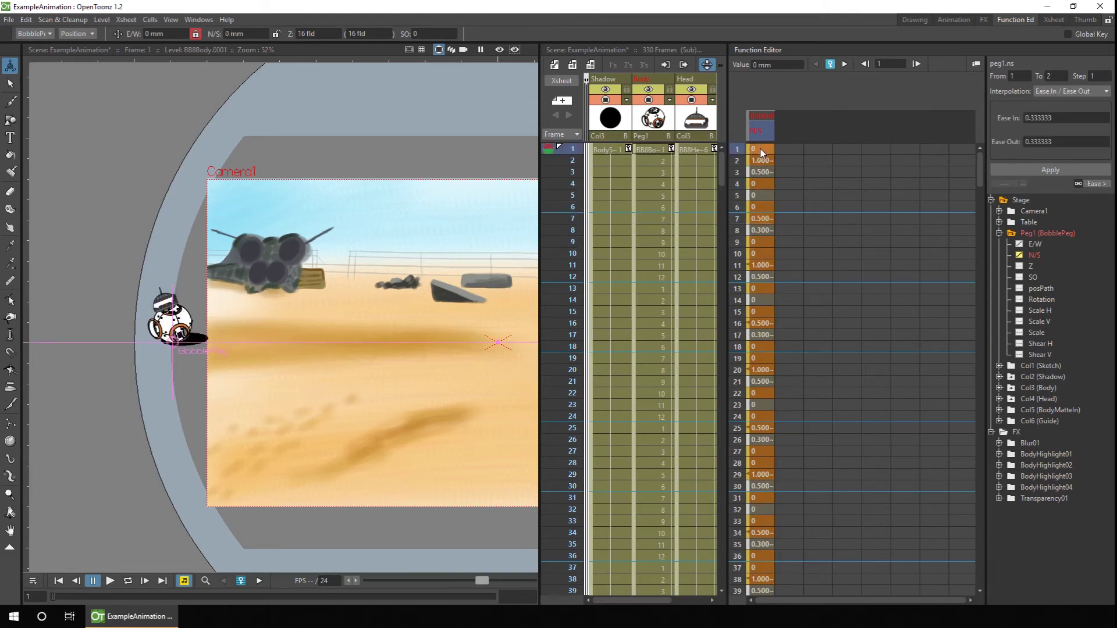
{"action": "left_click_drag", "start_coordinate": [762, 149], "coordinate": [765, 246]}
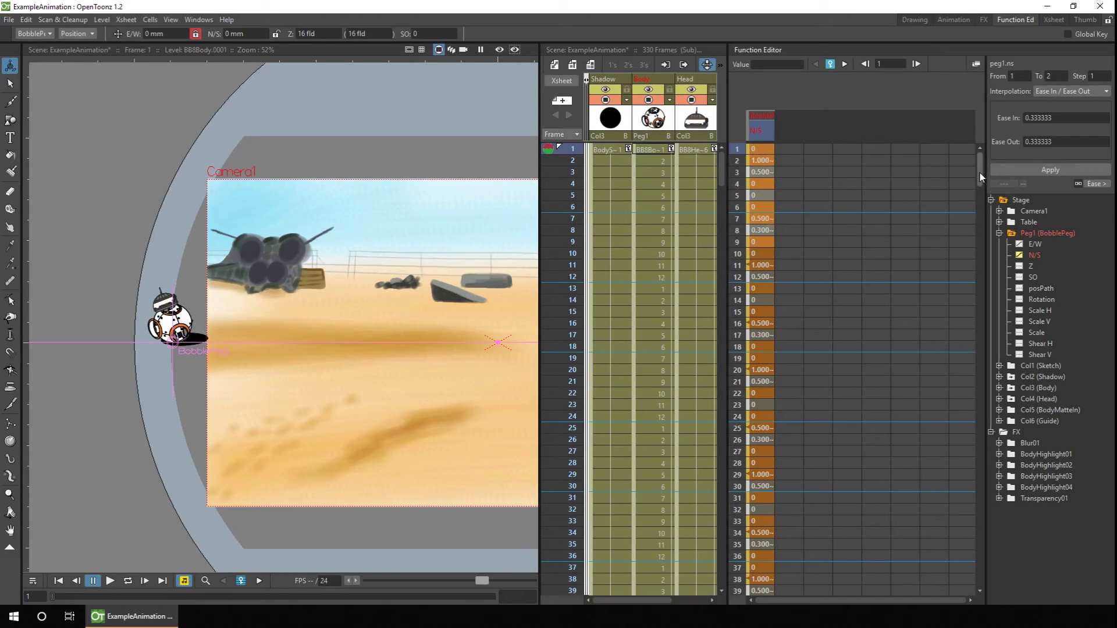
{"action": "left_click", "coordinate": [739, 150]}
{"action": "key", "text": "p"}
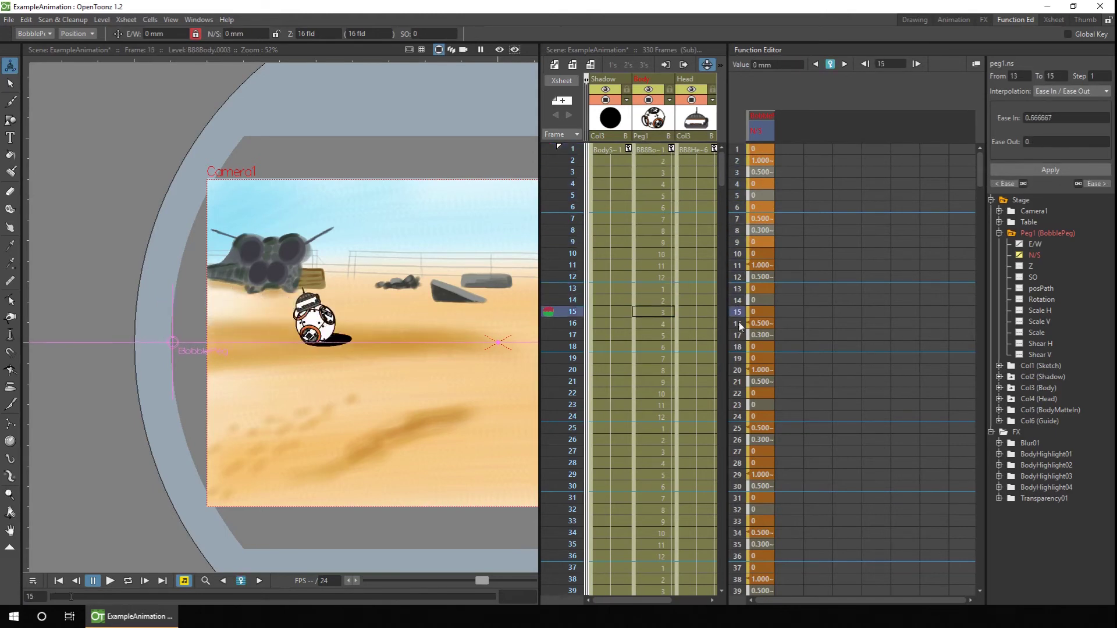
Inspect the N/S keys at frames 45 and 61 and the easing of the 61–62 segment.
{"action": "left_click_drag", "start_coordinate": [976, 166], "coordinate": [975, 212]}
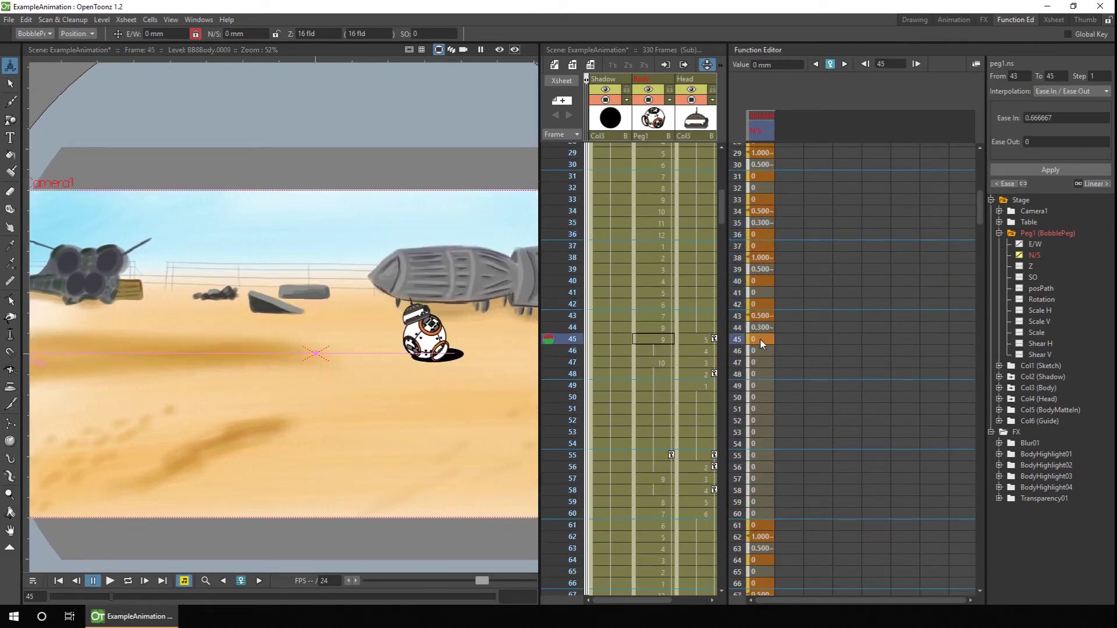
{"action": "left_click", "coordinate": [739, 342]}
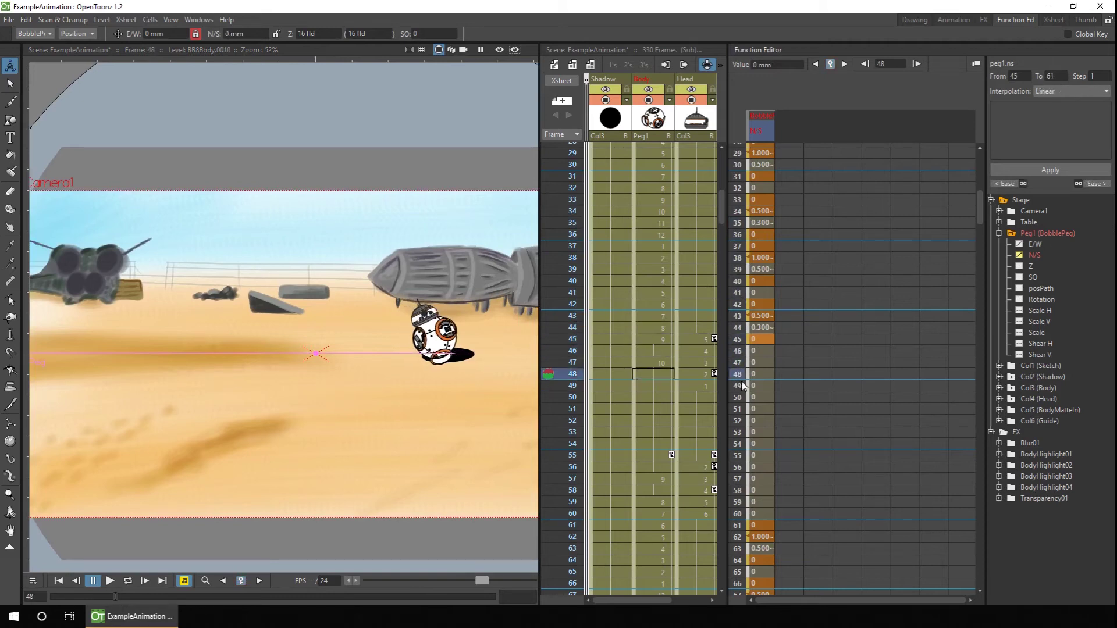
{"action": "left_click_drag", "start_coordinate": [738, 503], "coordinate": [739, 525]}
{"action": "scroll", "coordinate": [979, 198], "scroll_direction": "down", "scroll_amount": 5}
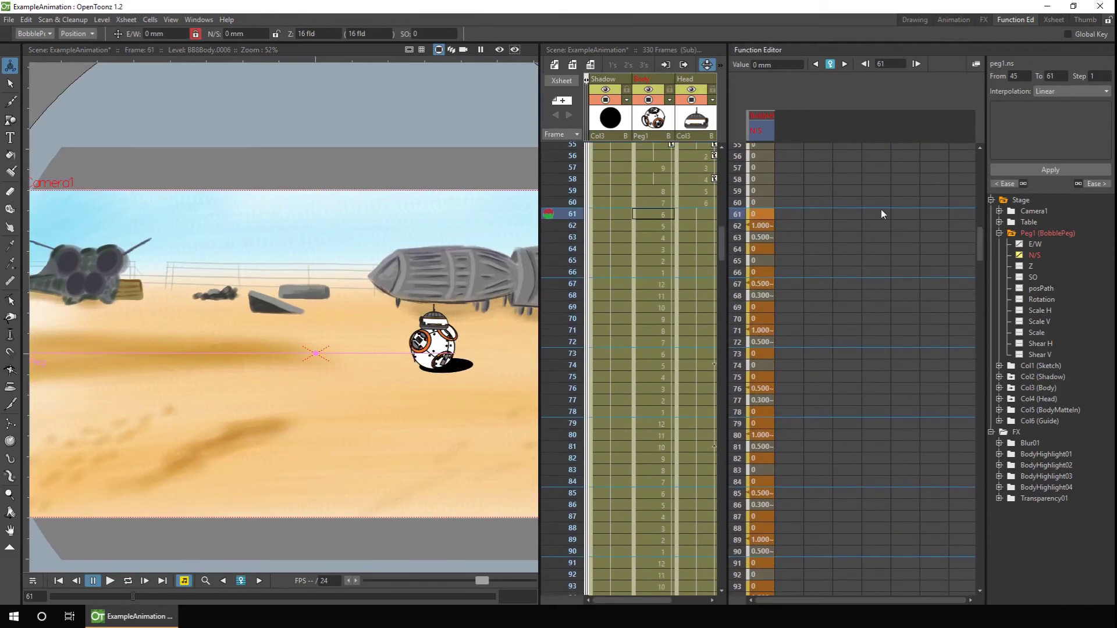
{"action": "left_click", "coordinate": [757, 215]}
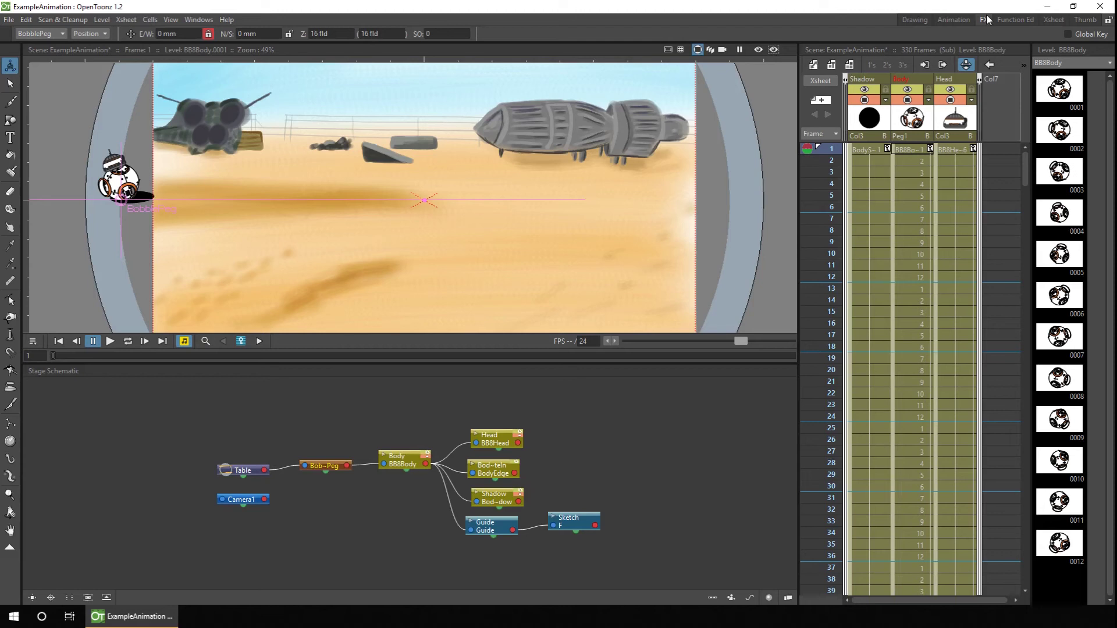
Switch to the FX schematic and move to frame 24.
{"action": "left_click", "coordinate": [789, 597]}
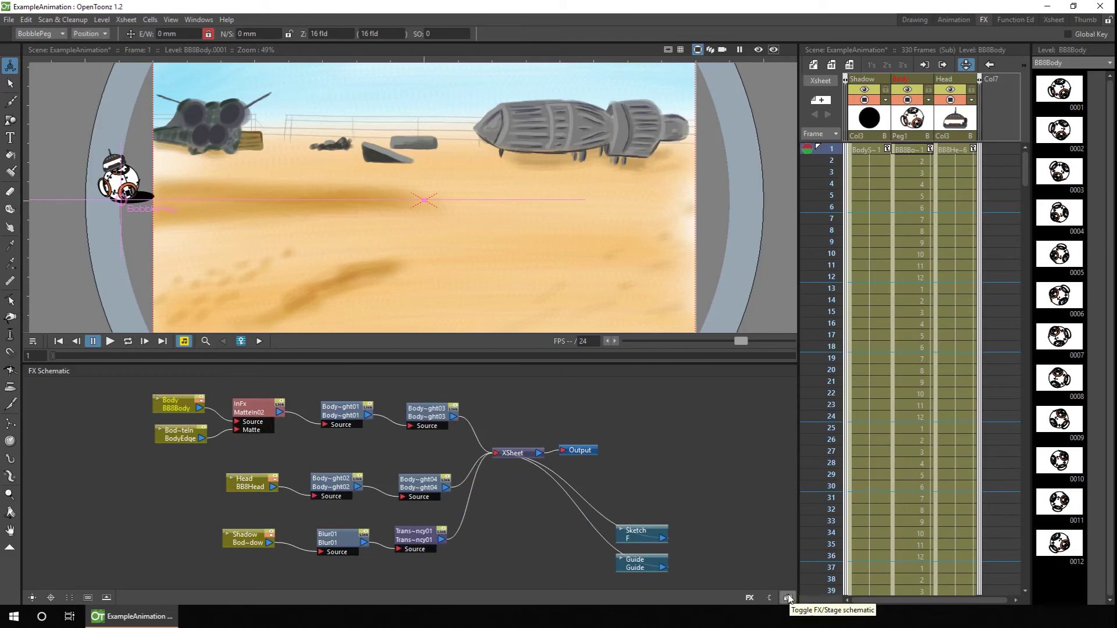
{"action": "left_click", "coordinate": [833, 277]}
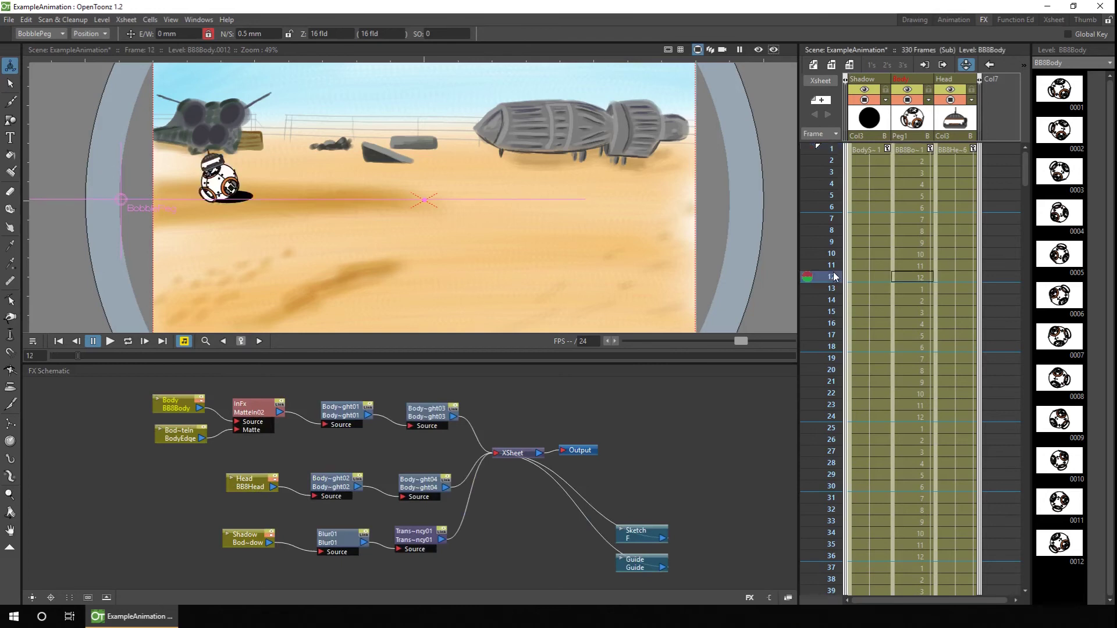
{"action": "left_click", "coordinate": [831, 417]}
{"action": "scroll", "coordinate": [374, 173], "scroll_direction": "up", "scroll_amount": 3}
{"action": "scroll", "coordinate": [374, 173], "scroll_direction": "up", "scroll_amount": 1}
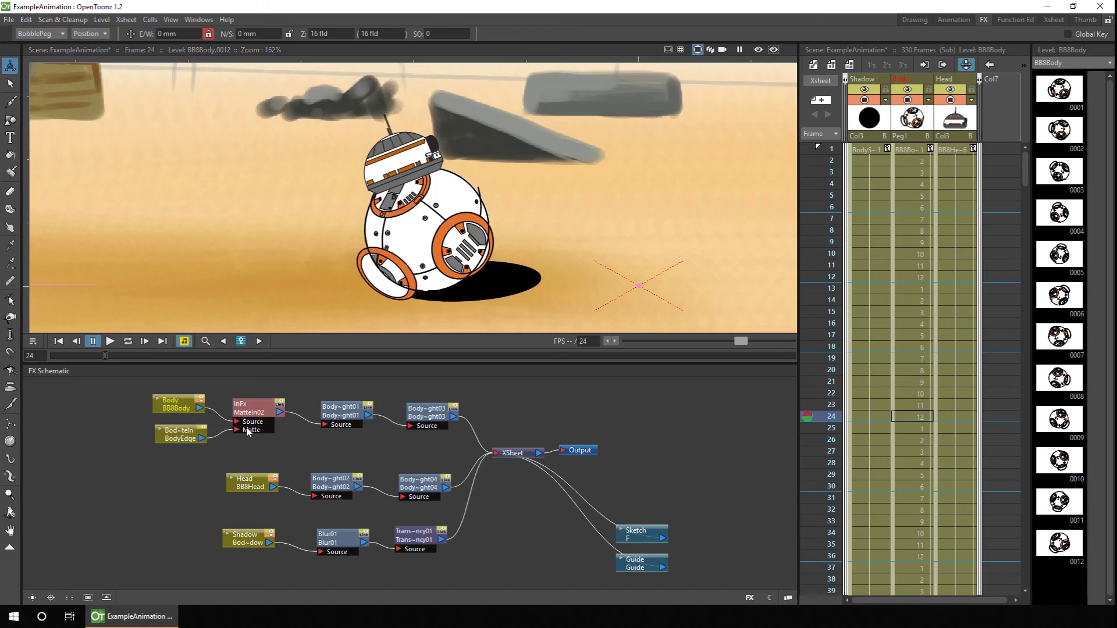
Unfold the BodyMatteIn column, hide its green matte from the view, and enable Preview.
{"action": "left_click", "coordinate": [980, 96]}
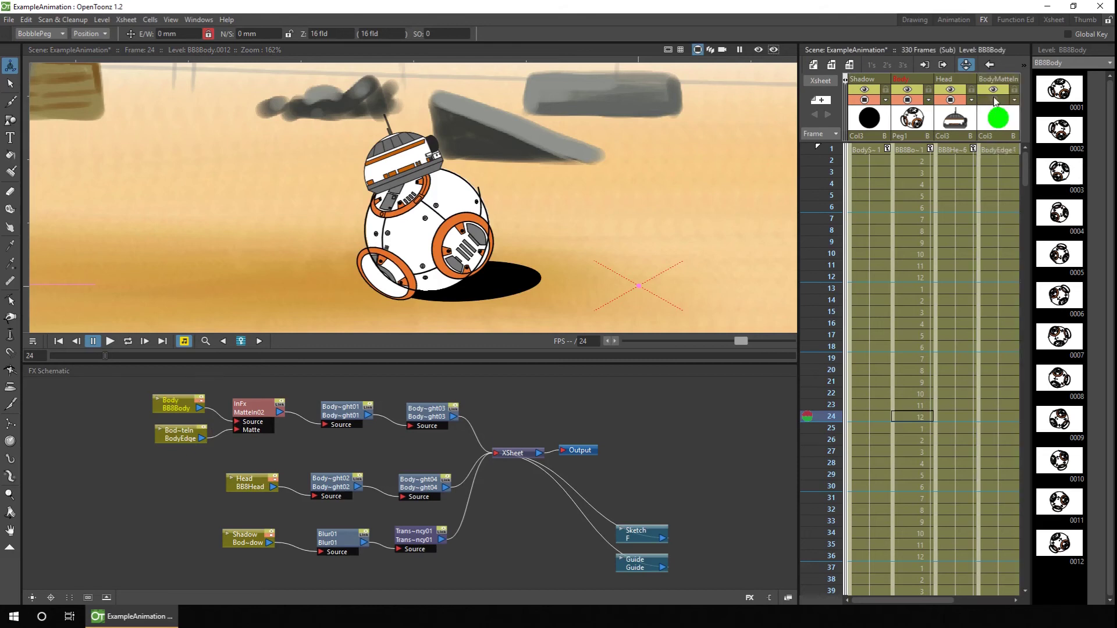
{"action": "left_click", "coordinate": [993, 100]}
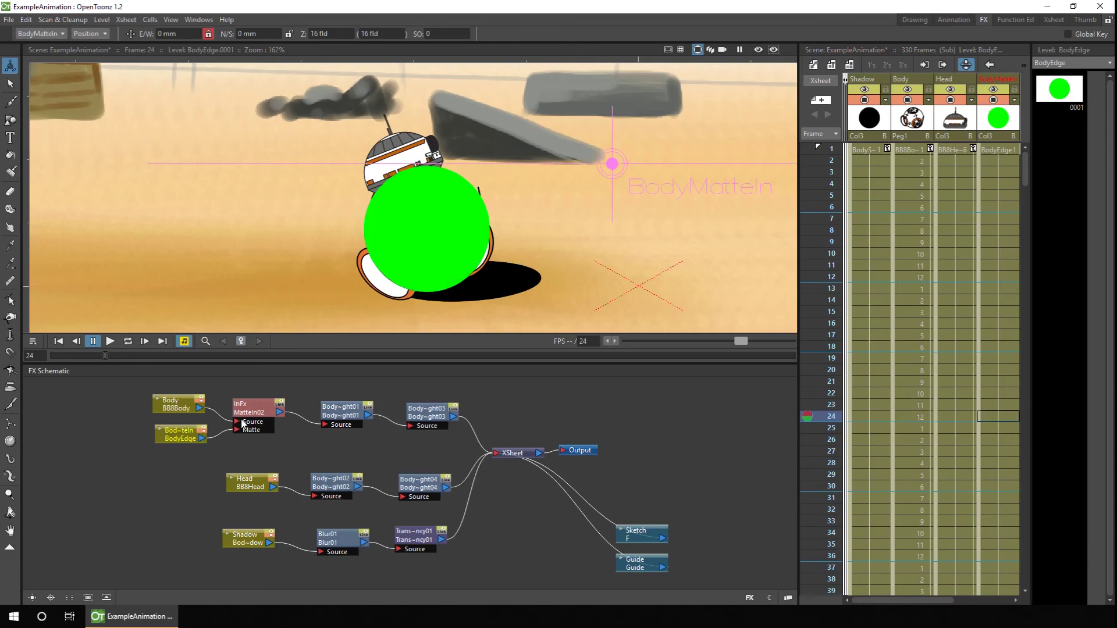
{"action": "left_click", "coordinate": [993, 100]}
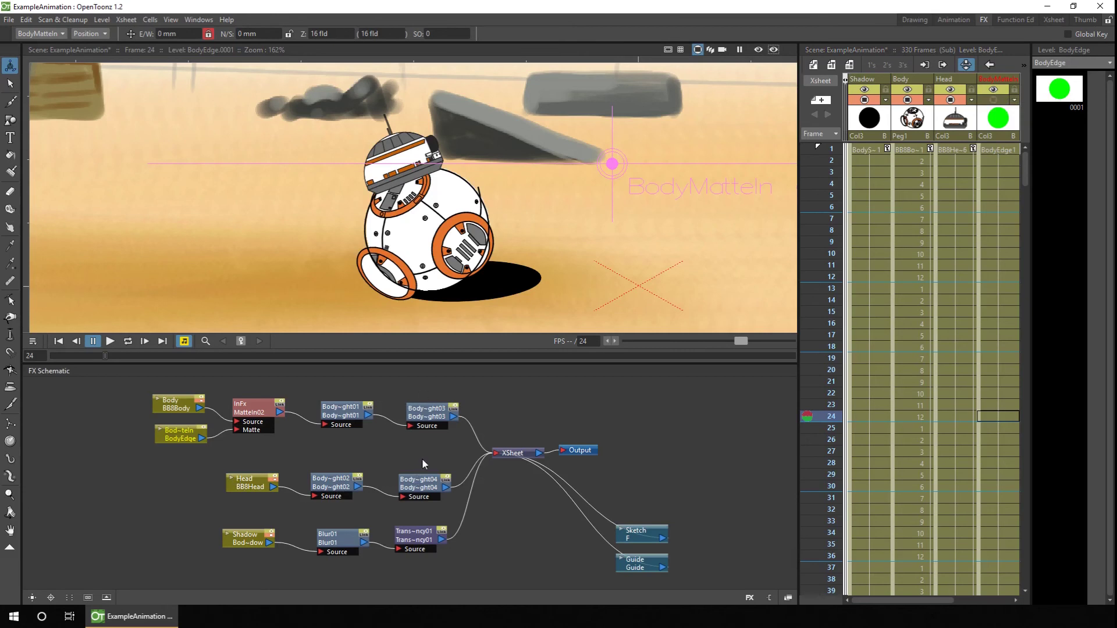
{"action": "left_click", "coordinate": [758, 49]}
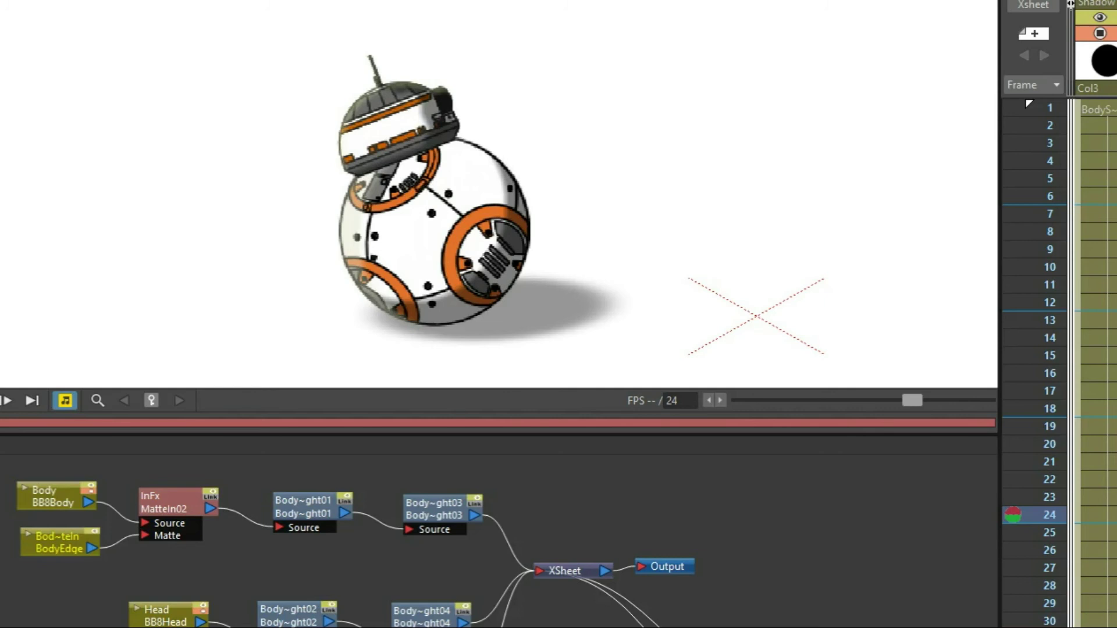
Set BodyHighlight01's Transparency to 0.451 in its Fx Settings.
{"action": "double_click", "coordinate": [315, 509]}
{"action": "left_click_drag", "start_coordinate": [602, 203], "coordinate": [807, 95]}
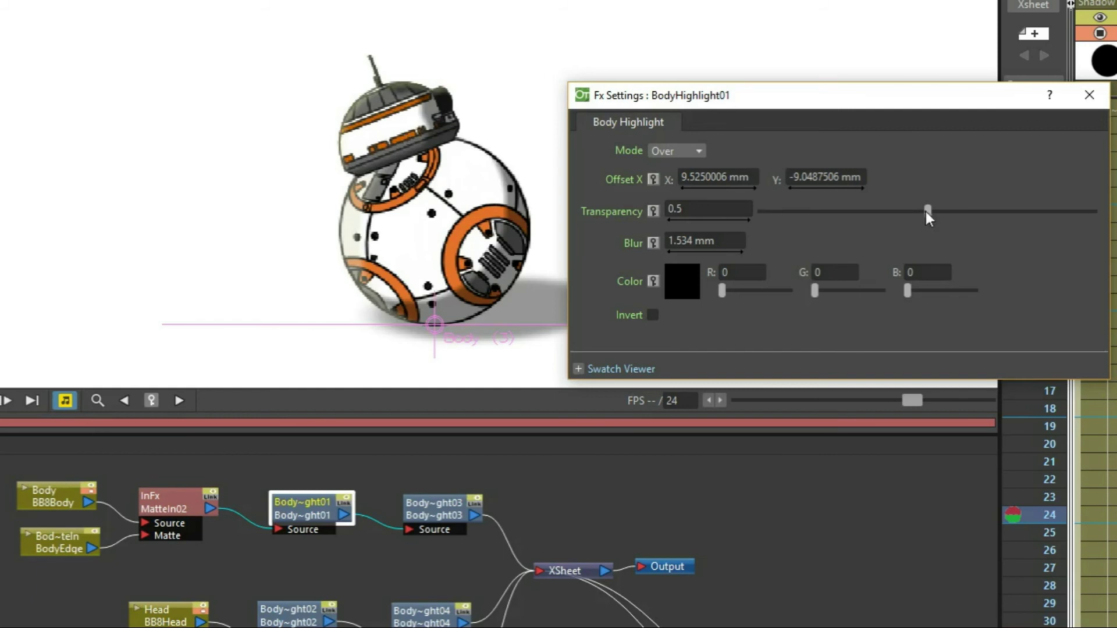
{"action": "mouse_move", "coordinate": [926, 212]}
{"action": "left_mouse_down"}
{"action": "mouse_move", "coordinate": [1056, 212]}
{"action": "mouse_move", "coordinate": [899, 214]}
{"action": "mouse_move", "coordinate": [784, 234]}
{"action": "mouse_move", "coordinate": [811, 211]}
{"action": "mouse_move", "coordinate": [1032, 212]}
{"action": "mouse_move", "coordinate": [921, 214]}
{"action": "left_mouse_up"}
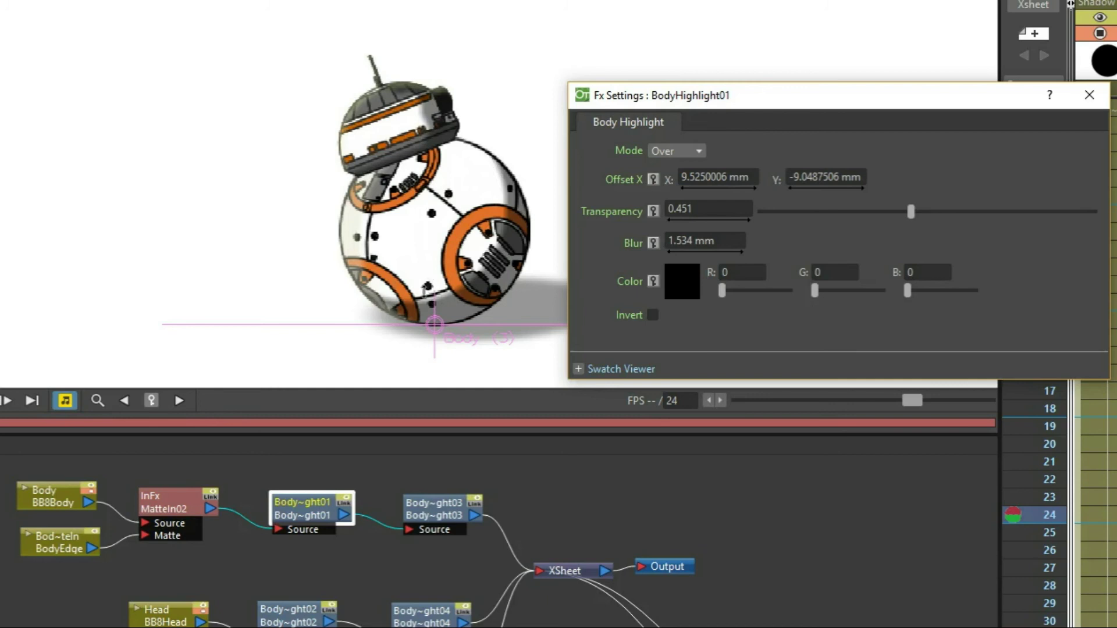
Review BodyHighlight03's cream highlight colour, then close Fx Settings.
{"action": "left_click_drag", "start_coordinate": [434, 510], "coordinate": [431, 515]}
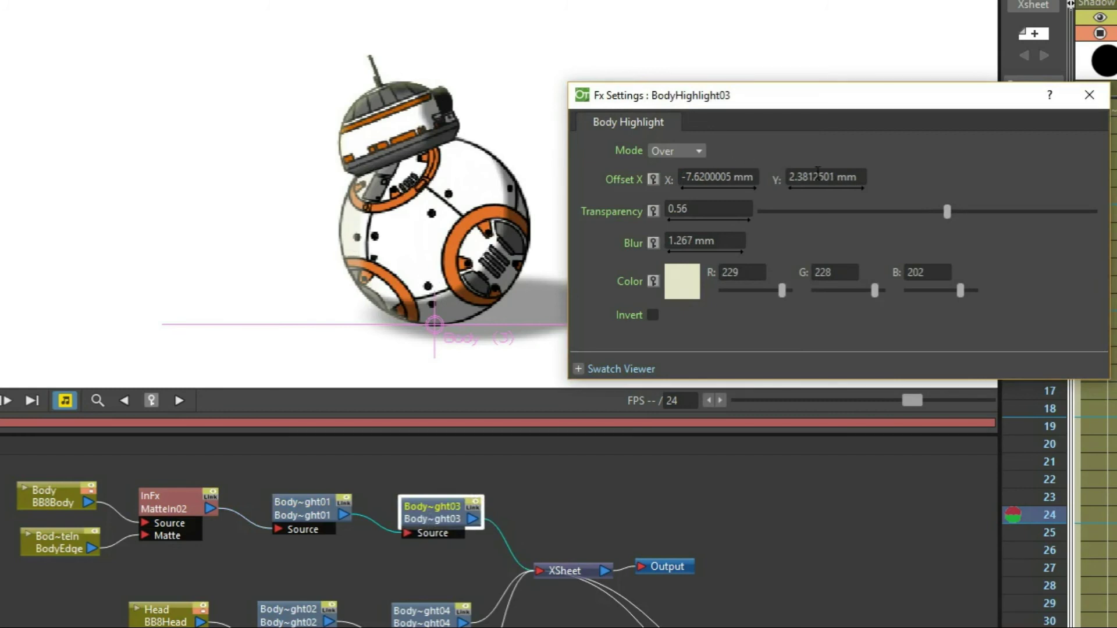
{"action": "left_click", "coordinate": [682, 280]}
{"action": "left_click", "coordinate": [769, 87]}
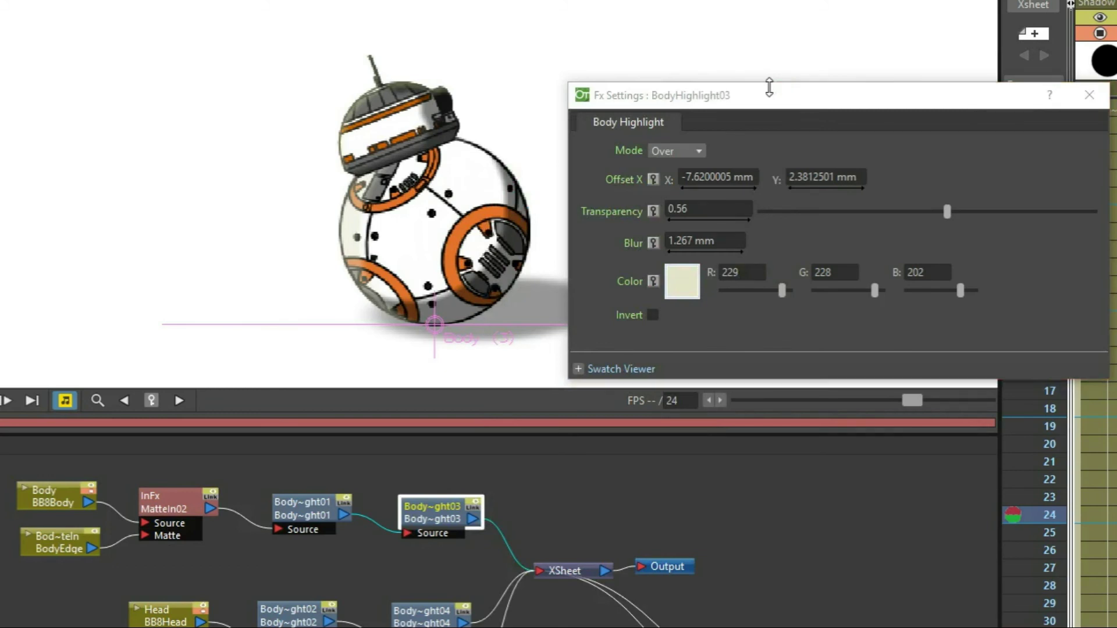
{"action": "left_click", "coordinate": [1089, 94]}
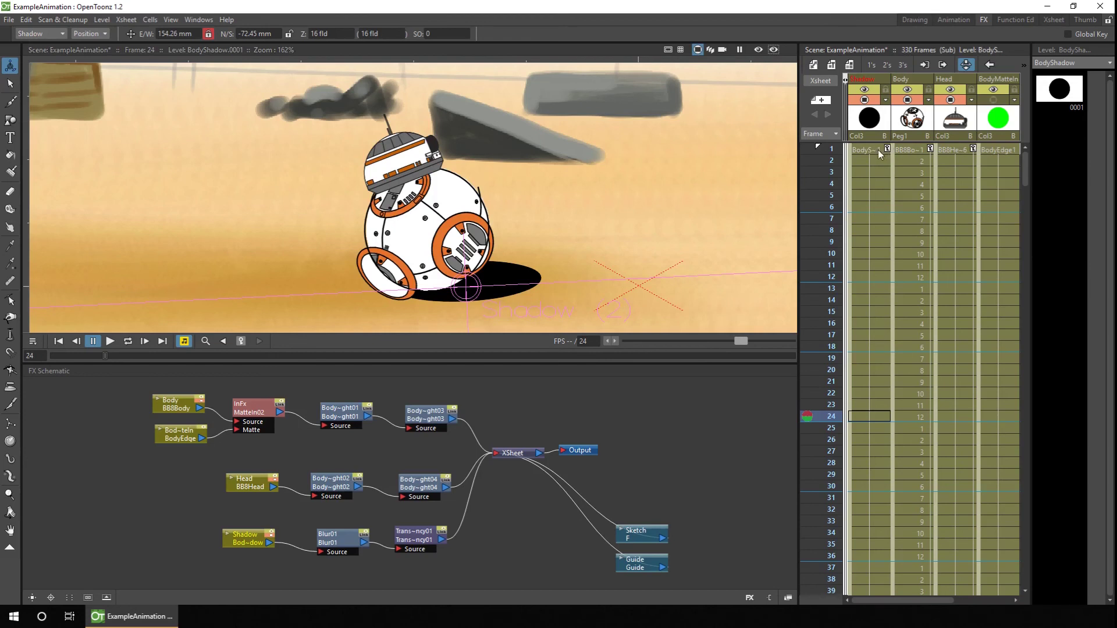
With render preview on, confirm Blur01's 3 mm shadow blur and set Transparency01 intensity to about 51.6.
{"action": "left_click", "coordinate": [758, 49]}
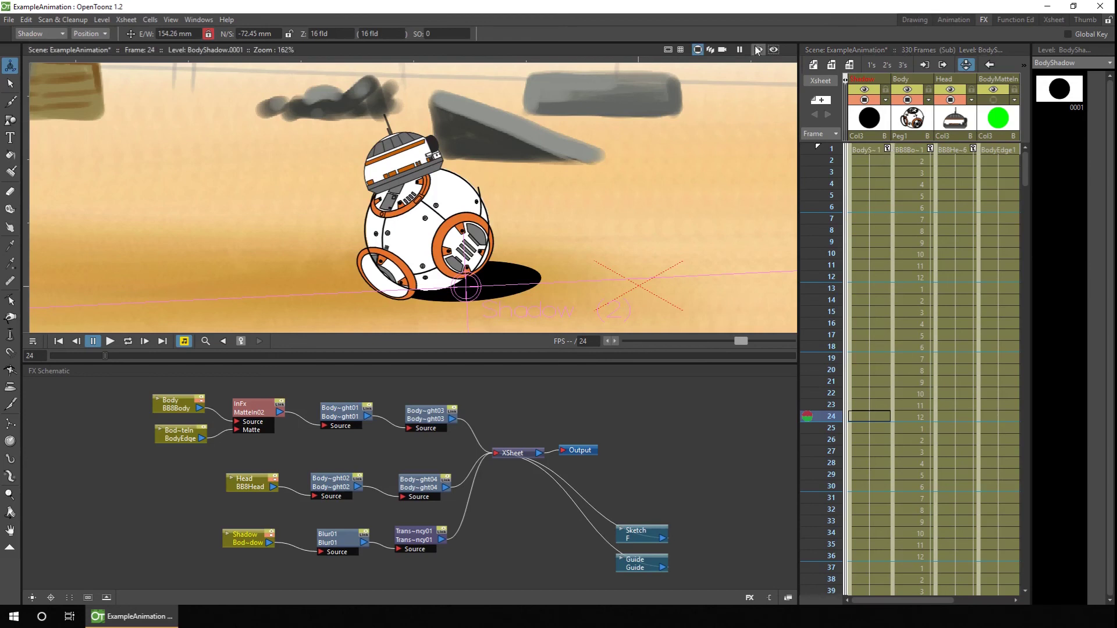
{"action": "double_click", "coordinate": [338, 539]}
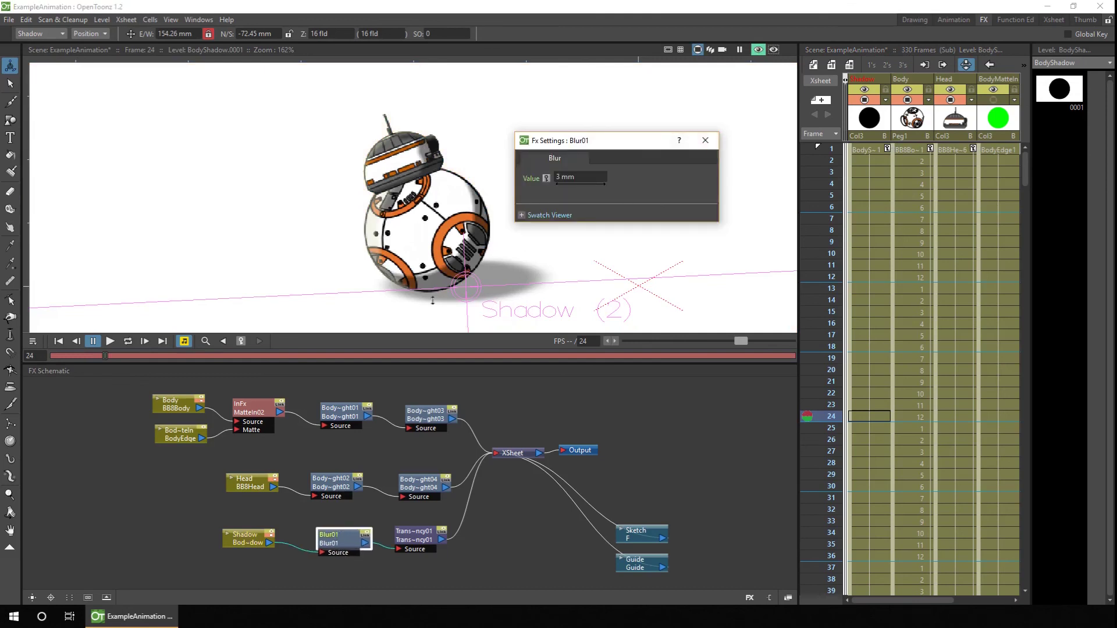
{"action": "double_click", "coordinate": [414, 534]}
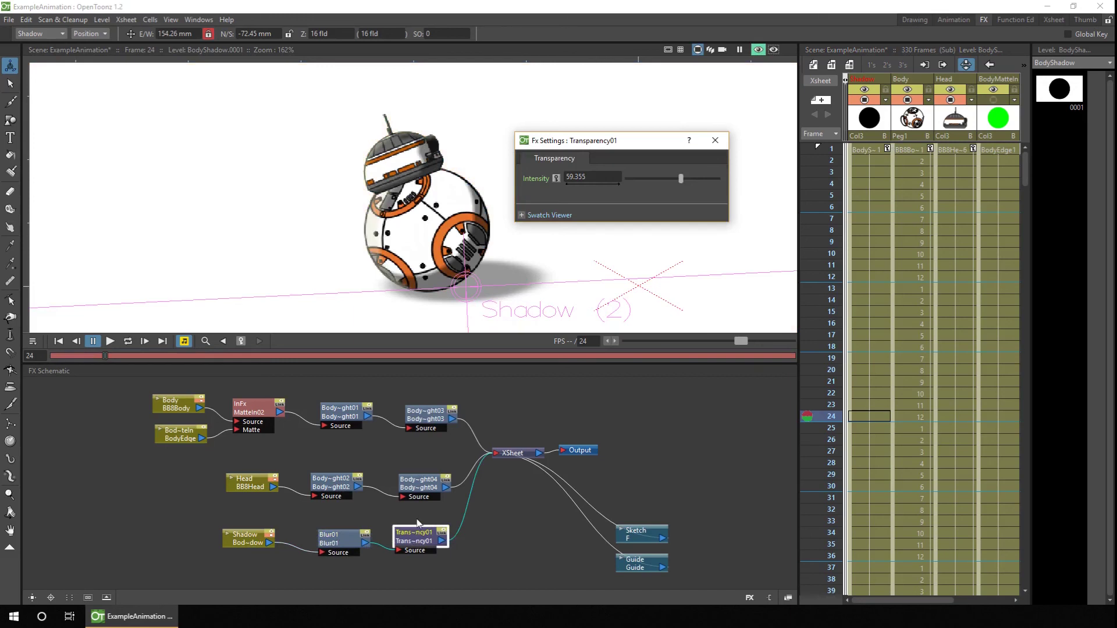
{"action": "mouse_move", "coordinate": [681, 179]}
{"action": "left_mouse_down"}
{"action": "mouse_move", "coordinate": [725, 180]}
{"action": "mouse_move", "coordinate": [602, 190]}
{"action": "mouse_move", "coordinate": [674, 178]}
{"action": "left_mouse_up"}
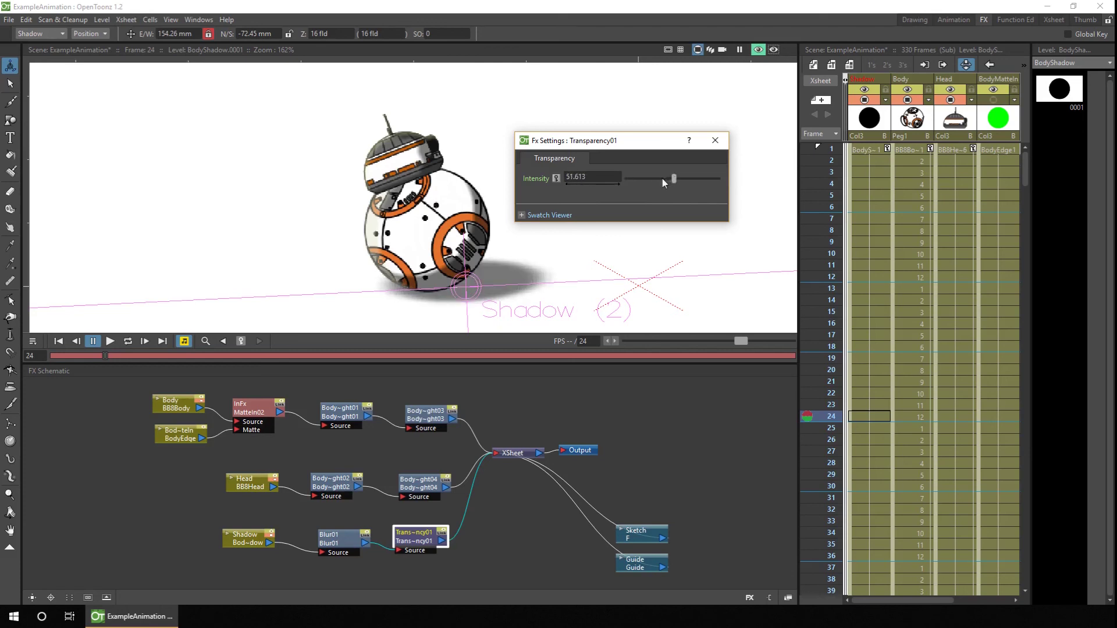
{"action": "left_click", "coordinate": [715, 141]}
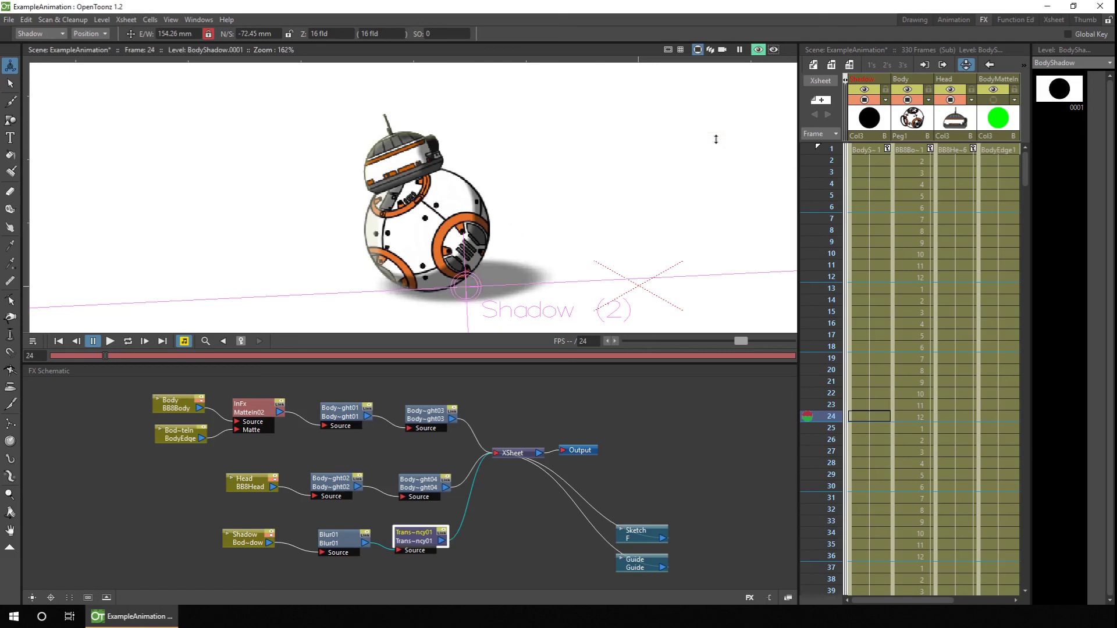